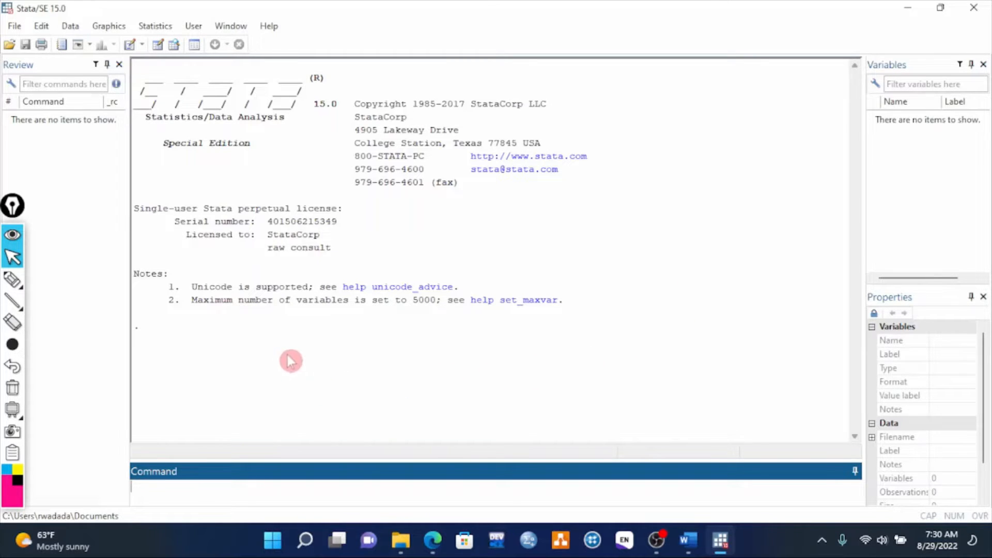
{"action": "left_click", "coordinate": [13, 279]}
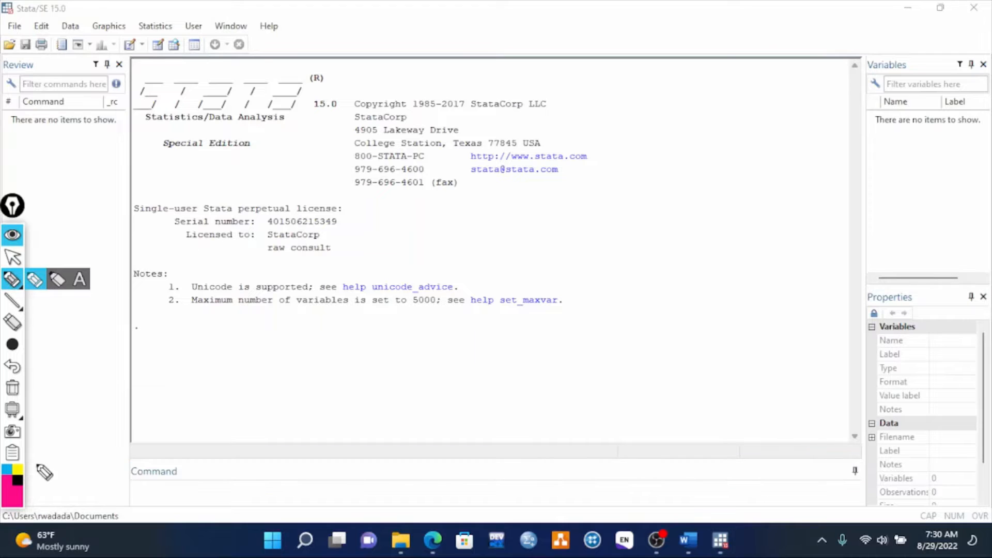
{"action": "mouse_move", "coordinate": [131, 62]}
{"action": "left_mouse_down"}
{"action": "mouse_move", "coordinate": [829, 65]}
{"action": "mouse_move", "coordinate": [824, 410]}
{"action": "mouse_move", "coordinate": [613, 446]}
{"action": "mouse_move", "coordinate": [322, 448]}
{"action": "mouse_move", "coordinate": [162, 432]}
{"action": "mouse_move", "coordinate": [151, 70]}
{"action": "left_mouse_up"}
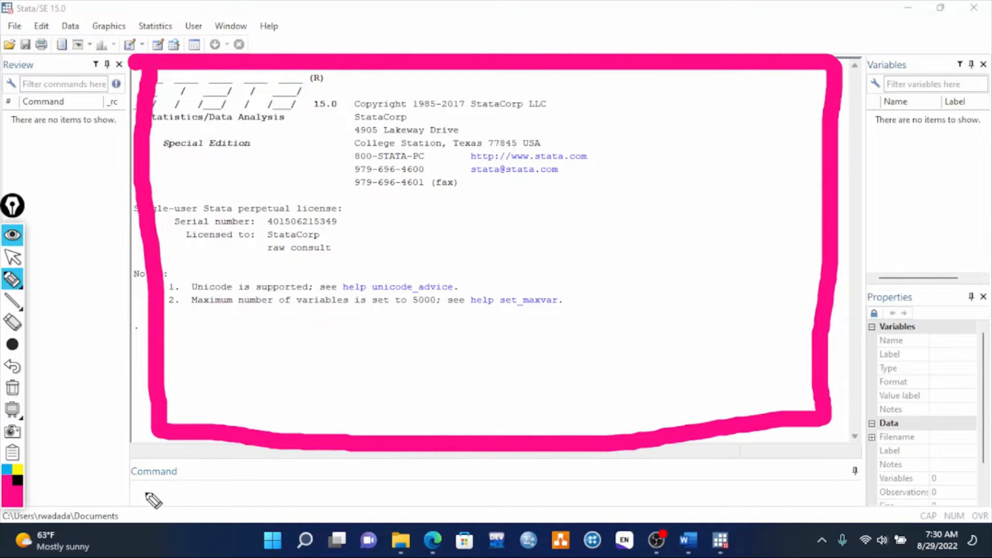
{"action": "mouse_move", "coordinate": [143, 493]}
{"action": "left_mouse_down"}
{"action": "mouse_move", "coordinate": [477, 508]}
{"action": "mouse_move", "coordinate": [796, 490]}
{"action": "left_mouse_up"}
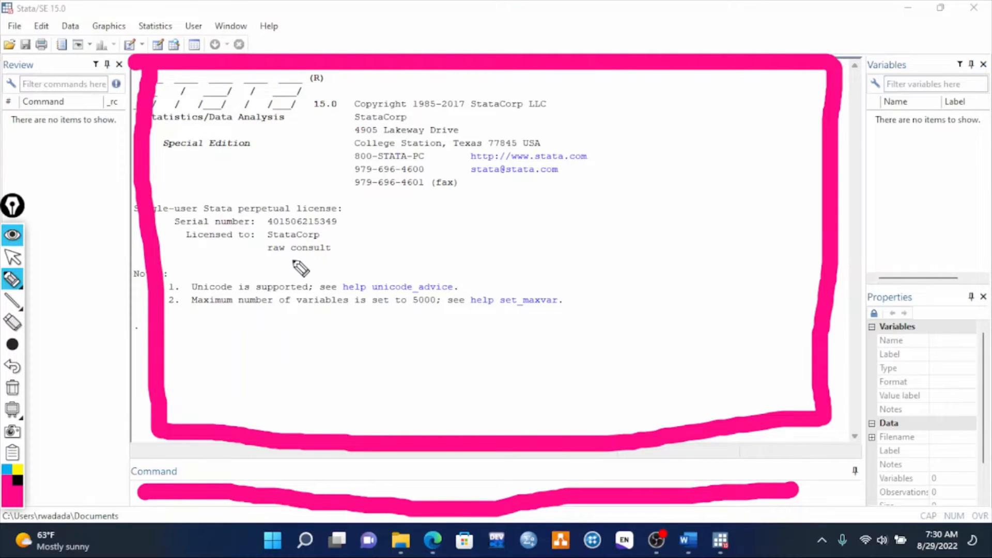
{"action": "left_click_drag", "start_coordinate": [284, 260], "coordinate": [447, 261]}
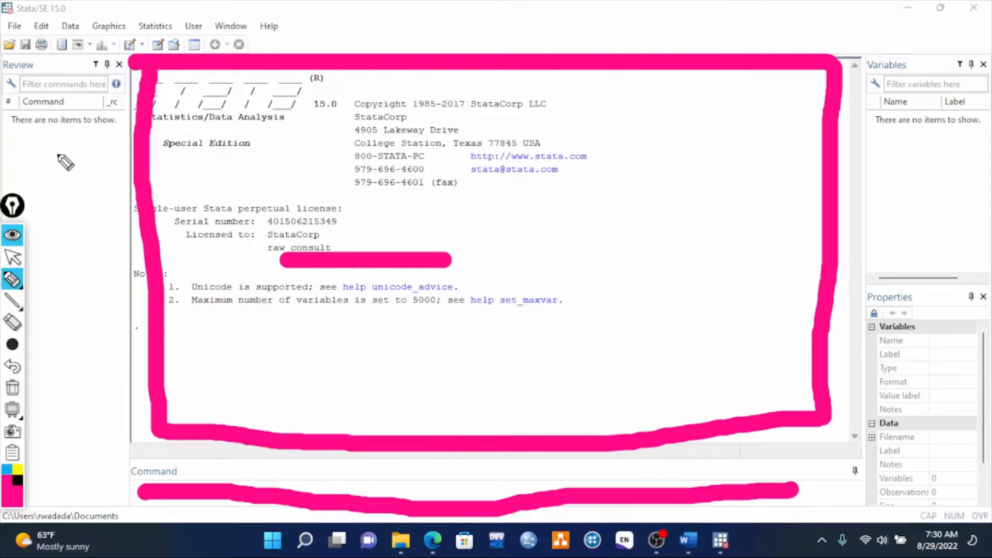
{"action": "left_click_drag", "start_coordinate": [57, 151], "coordinate": [72, 454]}
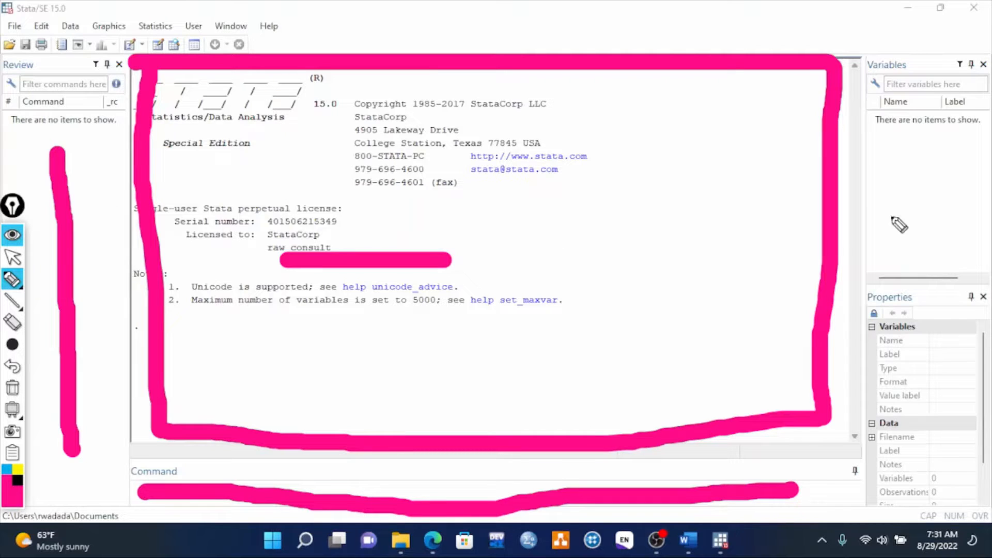
{"action": "left_click_drag", "start_coordinate": [928, 133], "coordinate": [933, 252]}
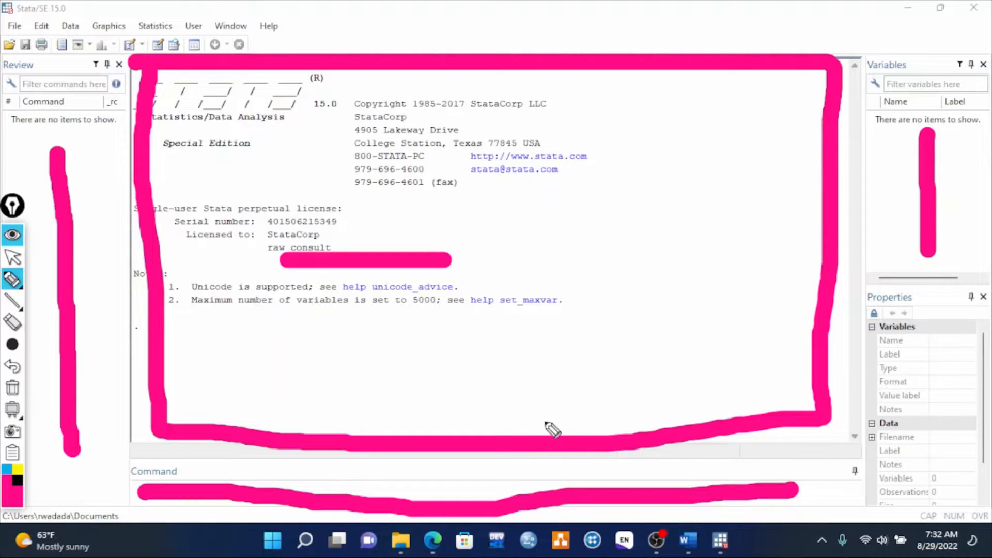
{"action": "left_click", "coordinate": [12, 388]}
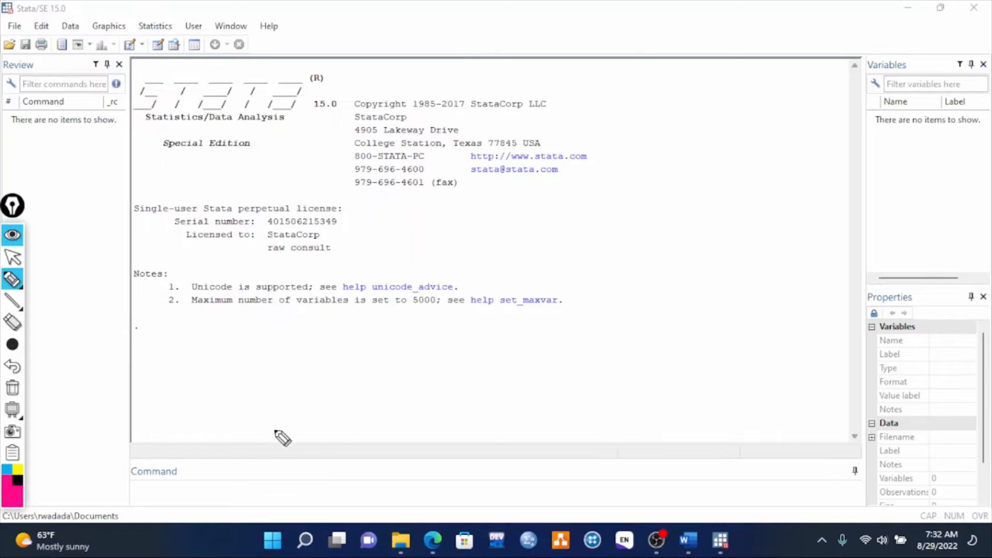
{"action": "left_click", "coordinate": [16, 255]}
- Open the Data Editor by running the edit command
{"action": "left_click", "coordinate": [157, 487]}
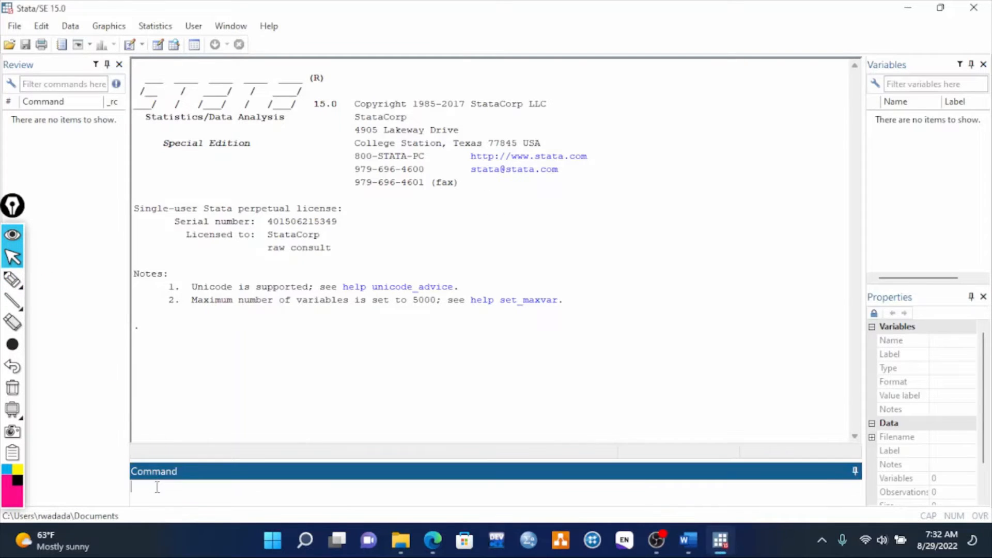
{"action": "type", "text": "edit"}
{"action": "key", "text": "Return"}
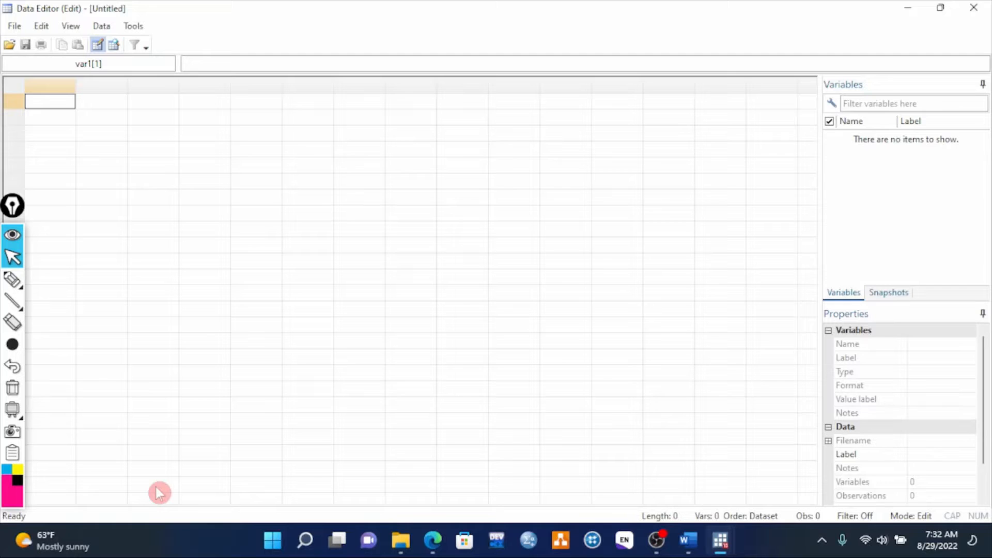
- Enter the values 1, 2, 1, 2, 1, 2, 1, 2, 1 into nine rows of the first variable
{"action": "type", "text": "1"}
{"action": "key", "text": "Return"}
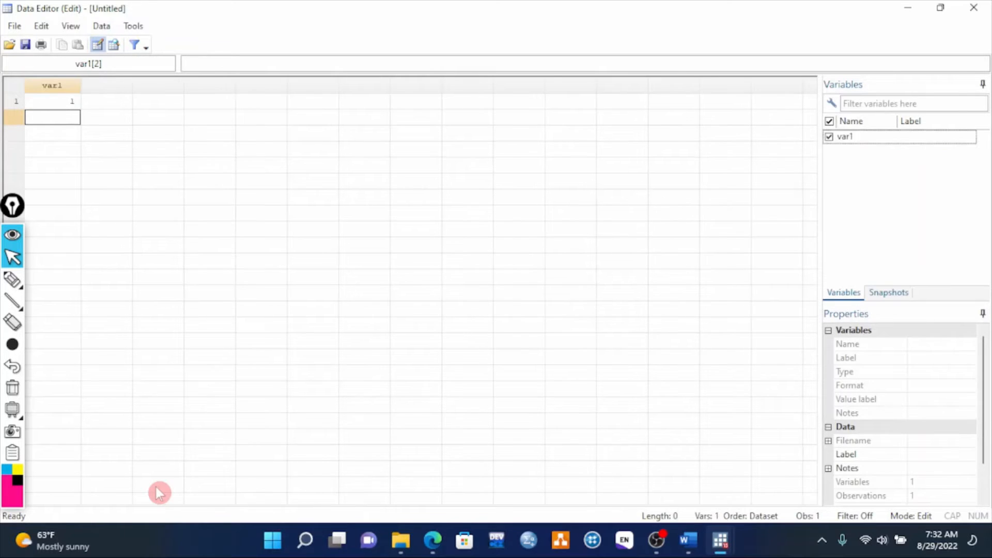
{"action": "type", "text": "2"}
{"action": "key", "text": "Return"}
{"action": "type", "text": "1"}
{"action": "key", "text": "Return"}
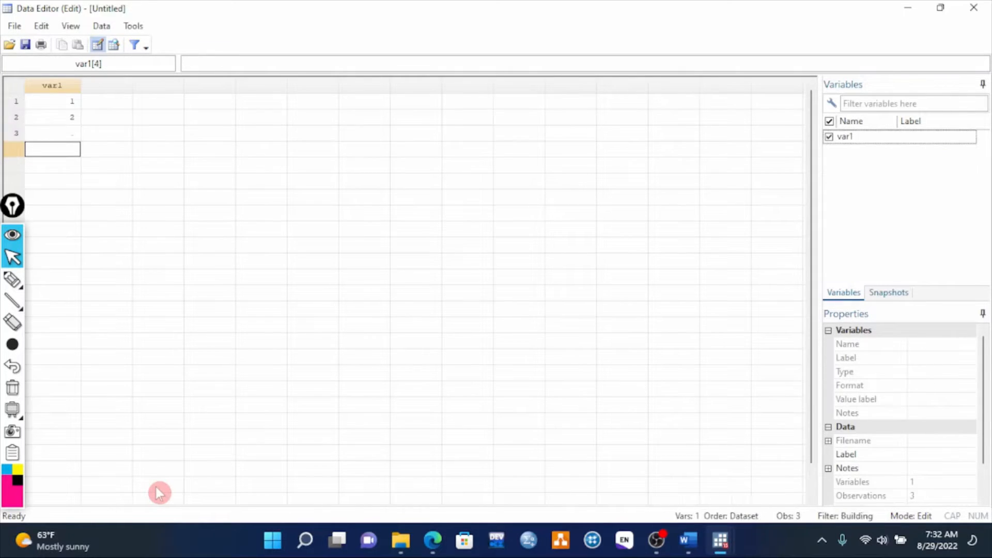
{"action": "type", "text": "2"}
{"action": "key", "text": "Return"}
{"action": "type", "text": "1"}
{"action": "key", "text": "Return"}
{"action": "type", "text": "2"}
{"action": "key", "text": "Return"}
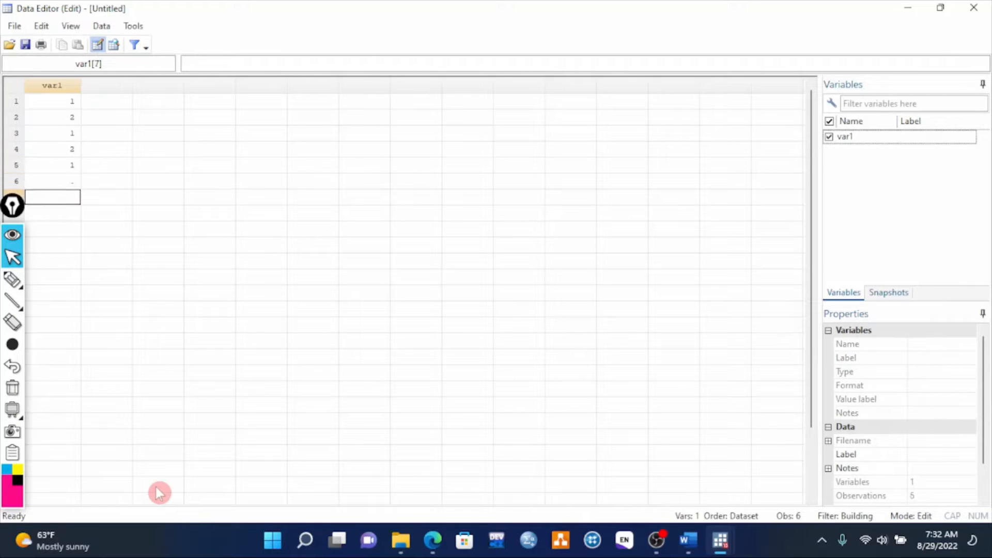
{"action": "type", "text": "1"}
{"action": "key", "text": "Return"}
{"action": "type", "text": "2"}
{"action": "key", "text": "Return"}
{"action": "type", "text": "1"}
{"action": "key", "text": "Return"}
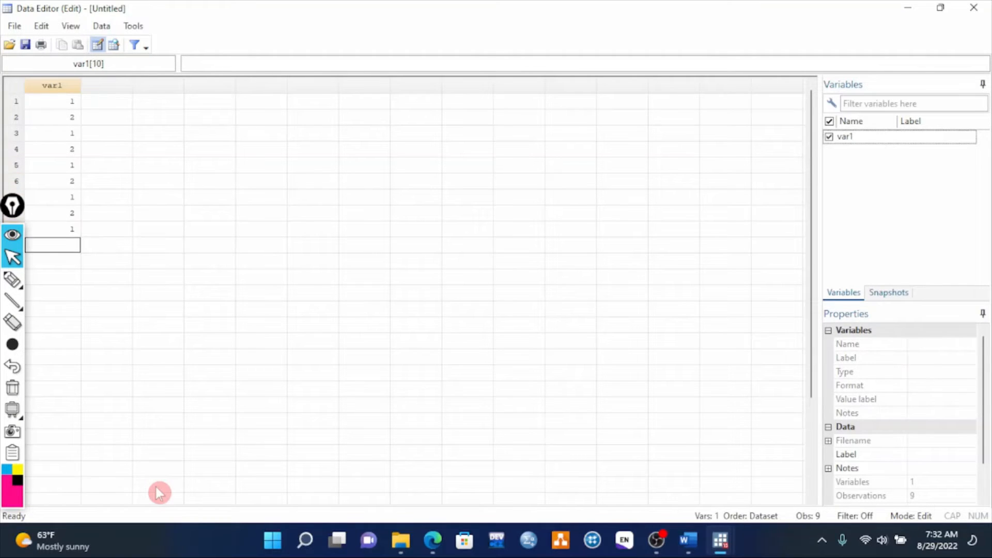
- Enter 12, 3, 6, 4 and 7 into the first five rows of a second variable beside the first
{"action": "key", "text": "Up"}
{"action": "key", "text": "Up"}
{"action": "key", "text": "Up"}
{"action": "key", "text": "Up"}
{"action": "key", "text": "Up"}
{"action": "key", "text": "Up"}
{"action": "key", "text": "Up"}
{"action": "key", "text": "Up"}
{"action": "key", "text": "Up"}
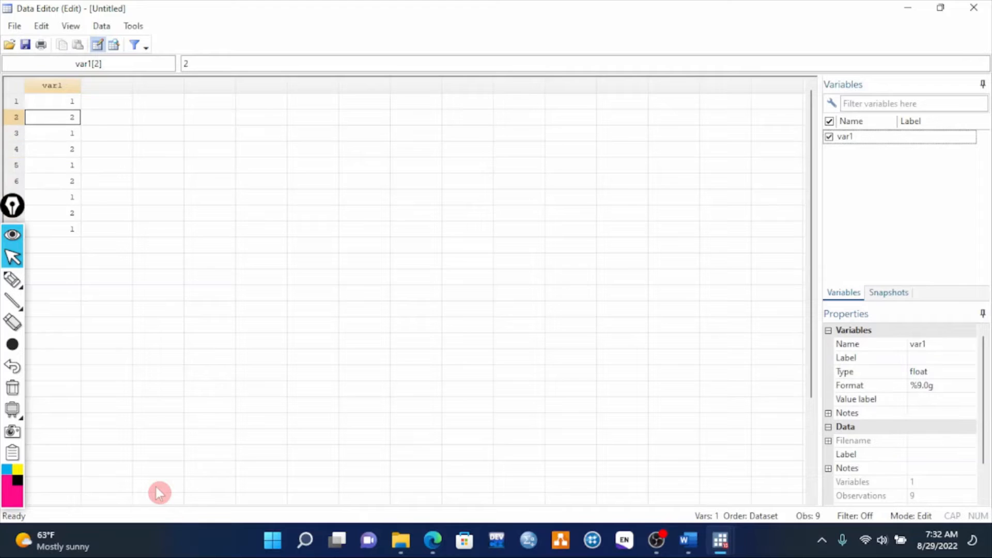
{"action": "key", "text": "Right"}
{"action": "type", "text": "12"}
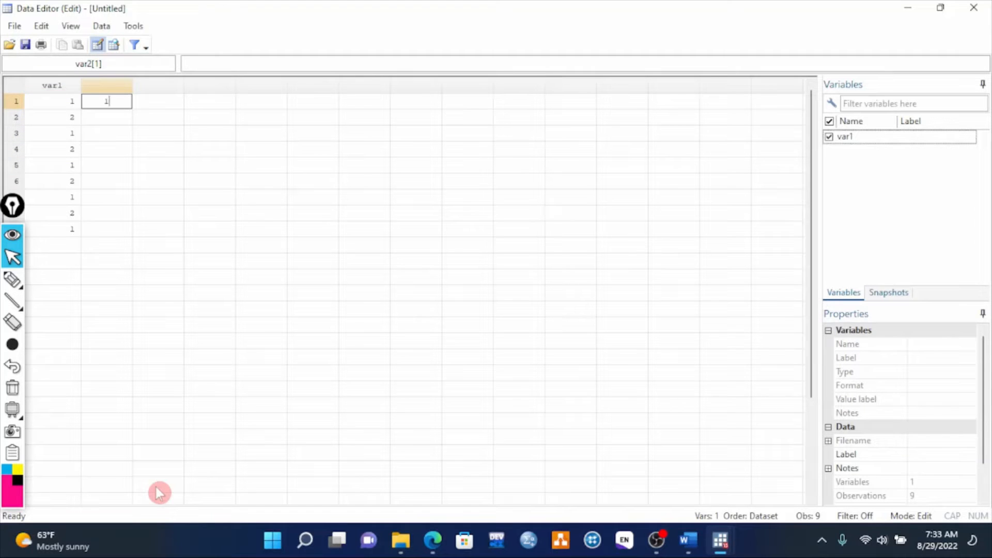
{"action": "key", "text": "Return"}
{"action": "type", "text": "3"}
{"action": "key", "text": "Return"}
{"action": "key", "text": "Down"}
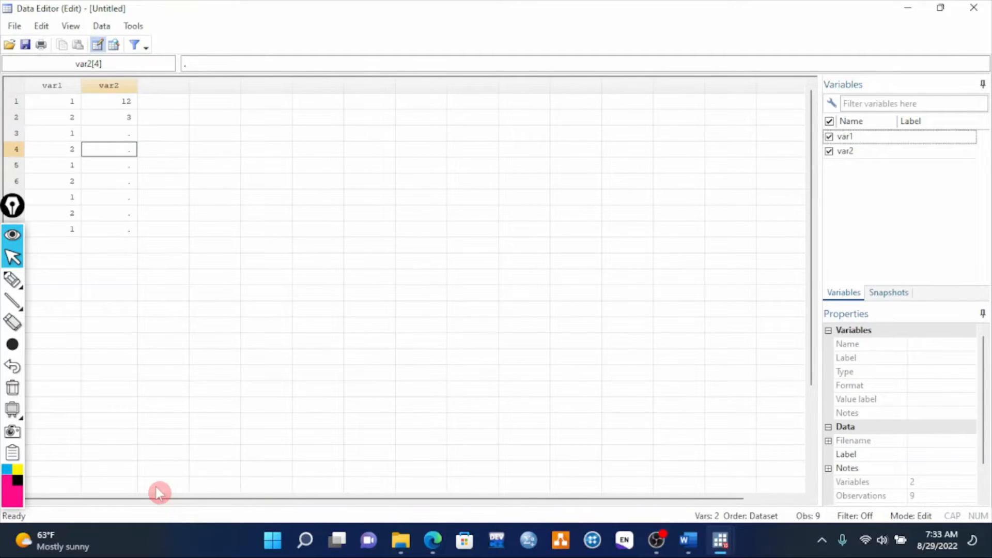
{"action": "type", "text": "4"}
{"action": "key", "text": "Up"}
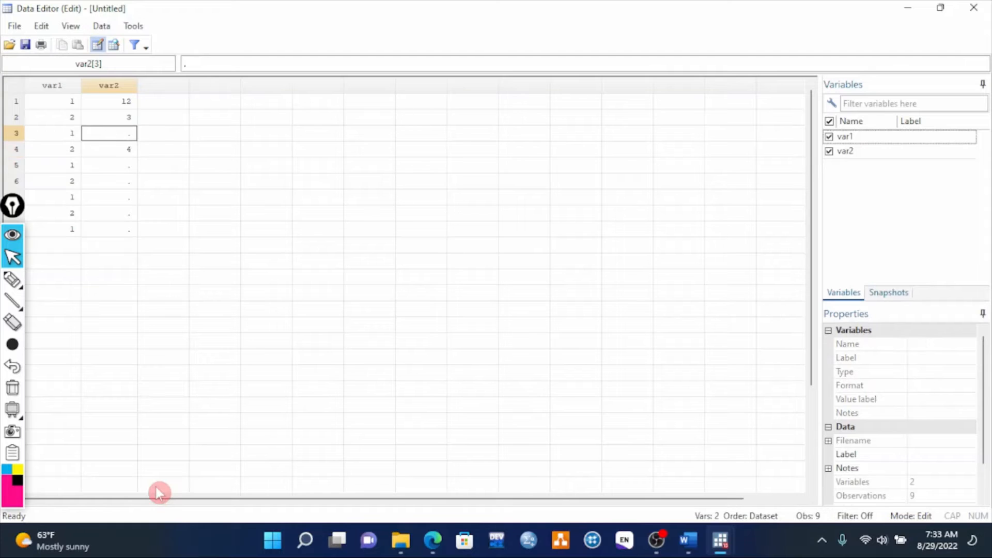
{"action": "type", "text": "6"}
{"action": "key", "text": "Return"}
{"action": "key", "text": "Down"}
{"action": "type", "text": "7"}
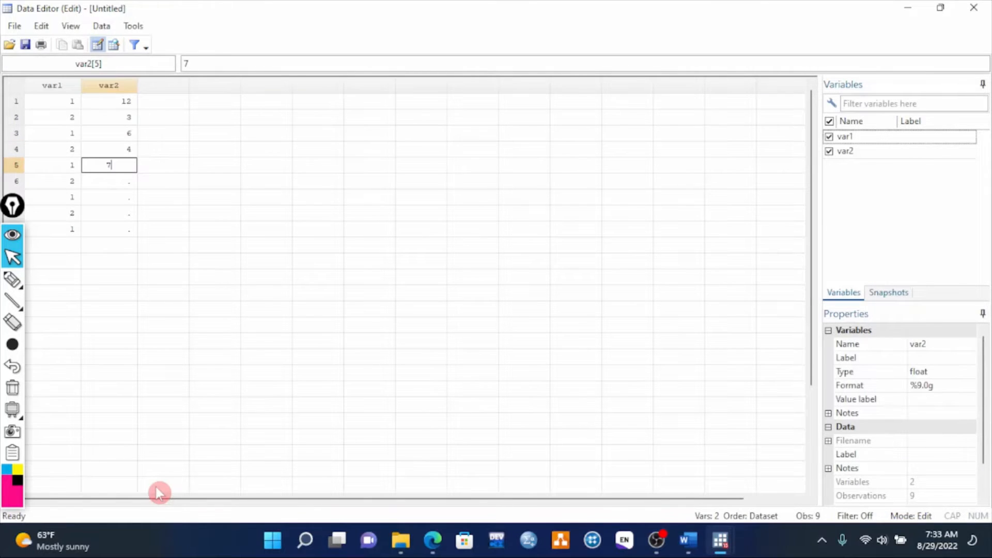
{"action": "type", "text": "8"}
{"action": "key", "text": "Return"}
{"action": "key", "text": "Up"}
{"action": "type", "text": "7"}
{"action": "key", "text": "Return"}
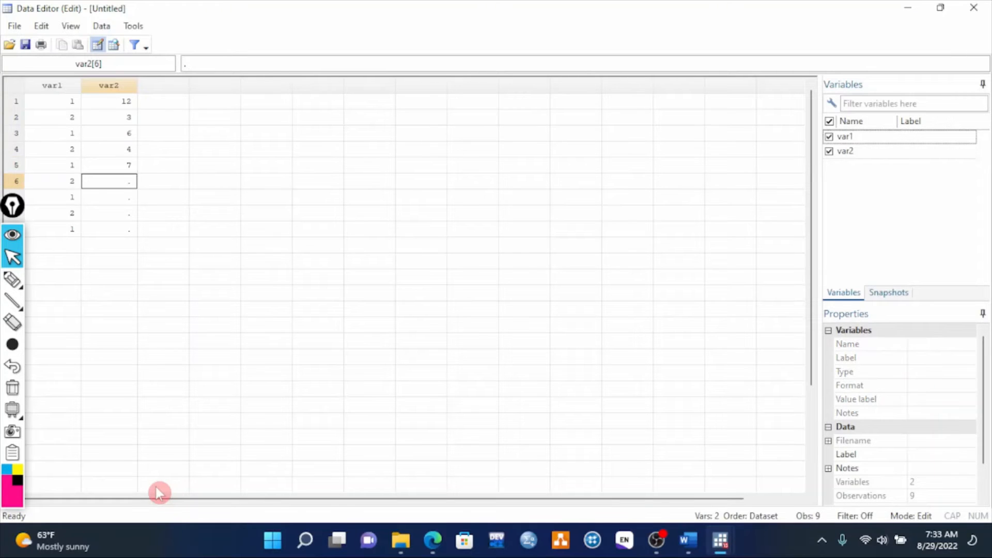
{"action": "type", "text": "8"}
- Fill the remaining rows of the second variable with 8, 9, 10 and 11
{"action": "key", "text": "Return"}
{"action": "type", "text": "9"}
{"action": "key", "text": "Return"}
{"action": "type", "text": "10"}
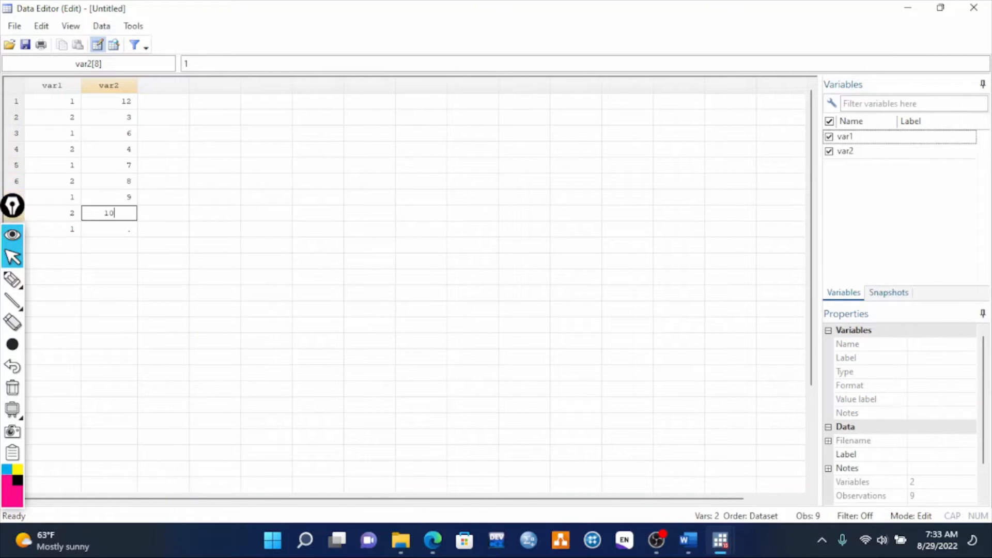
{"action": "key", "text": "Return"}
{"action": "type", "text": "11"}
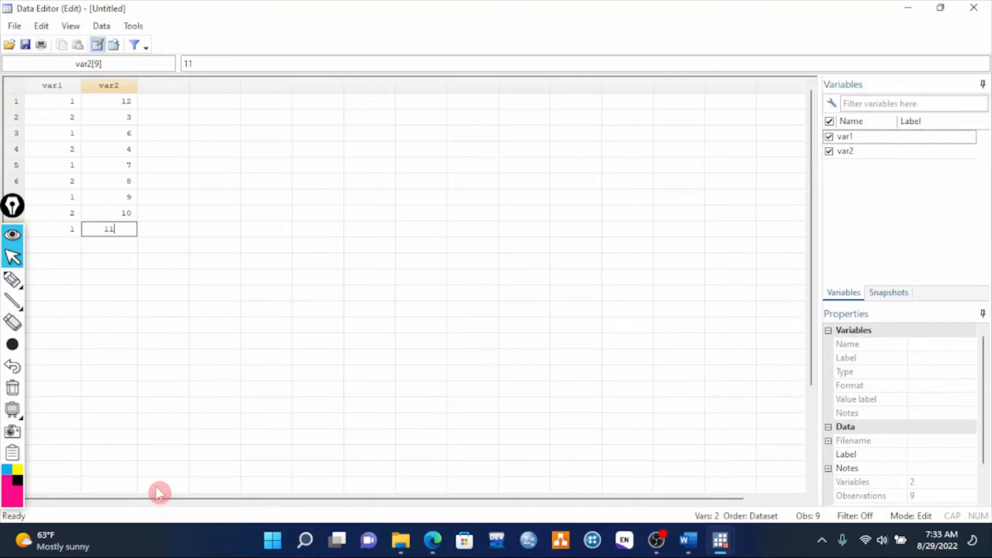
{"action": "key", "text": "Return"}
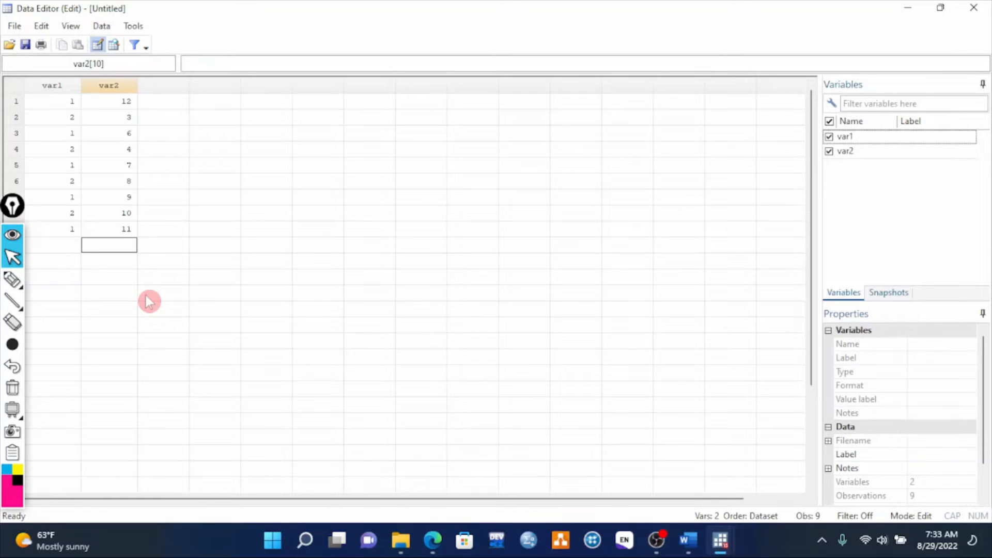
- Rename the first variable to sex
{"action": "left_click", "coordinate": [50, 87]}
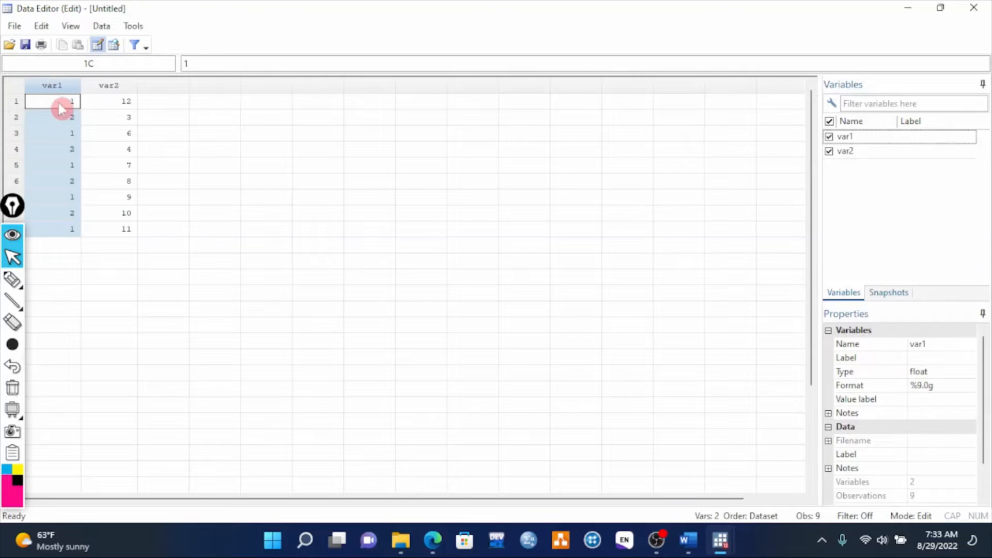
{"action": "left_click", "coordinate": [935, 344]}
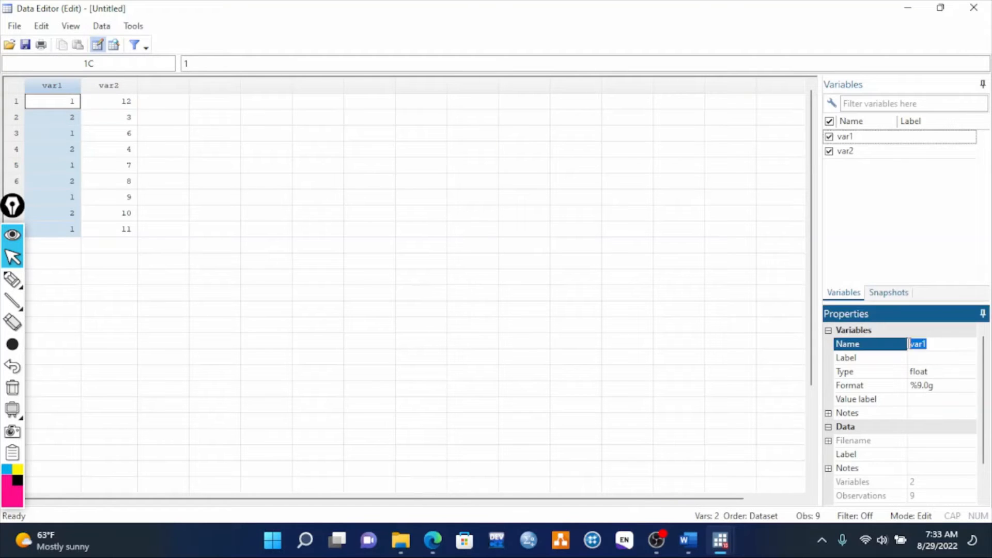
{"action": "type", "text": "sex"}
{"action": "key", "text": "Return"}
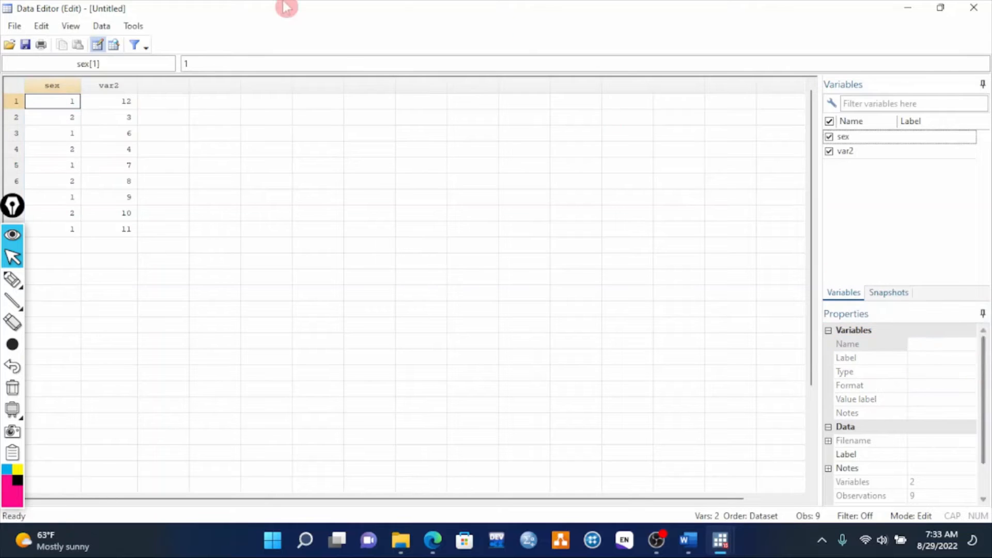
- Rename the second variable to age
{"action": "left_click", "coordinate": [109, 87]}
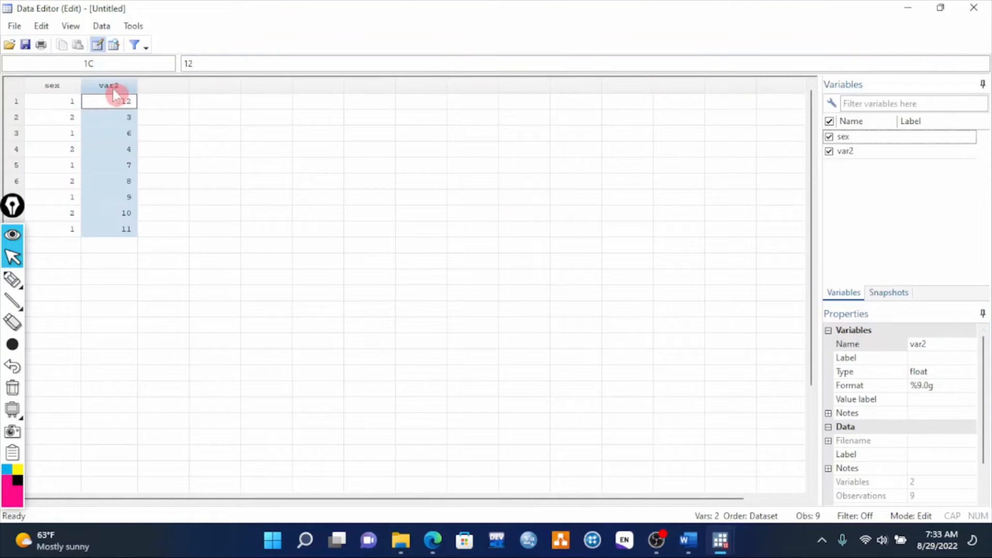
{"action": "left_click", "coordinate": [930, 344]}
{"action": "type", "text": "age"}
{"action": "key", "text": "Return"}
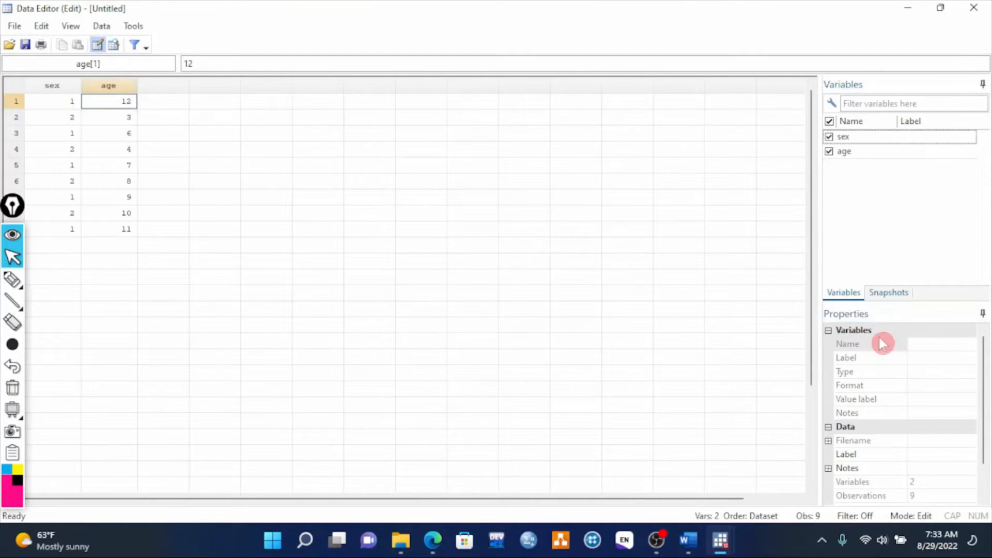
- Give the sex variable the label "Gender of children"
{"action": "left_click", "coordinate": [48, 90]}
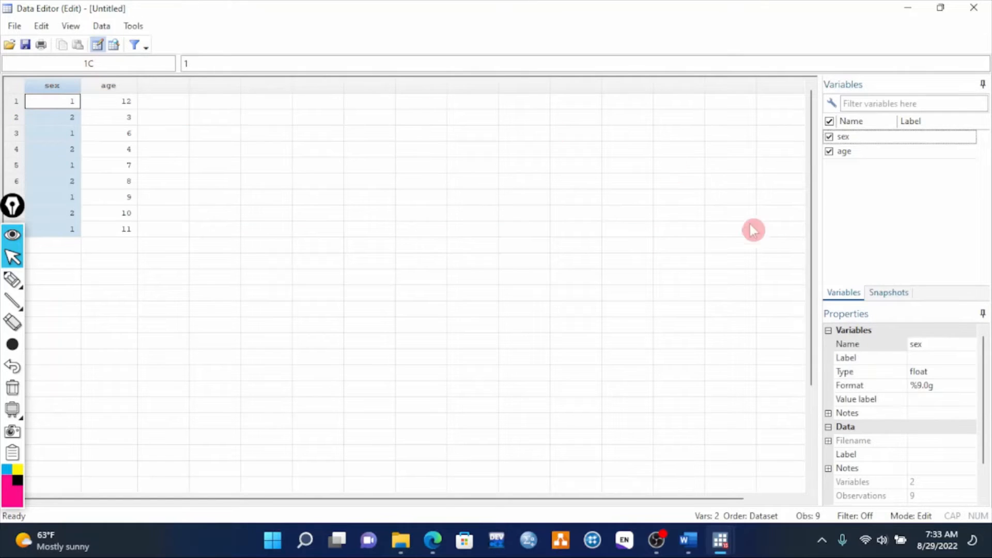
{"action": "left_click", "coordinate": [920, 358]}
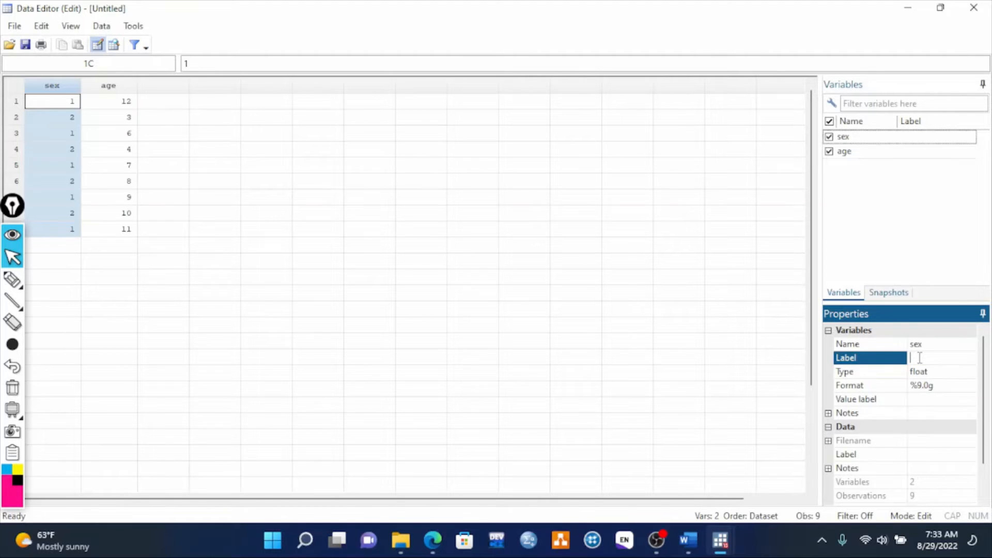
{"action": "type", "text": "Gender of"}
{"action": "type", "text": "children"}
{"action": "left_click", "coordinate": [110, 101]}
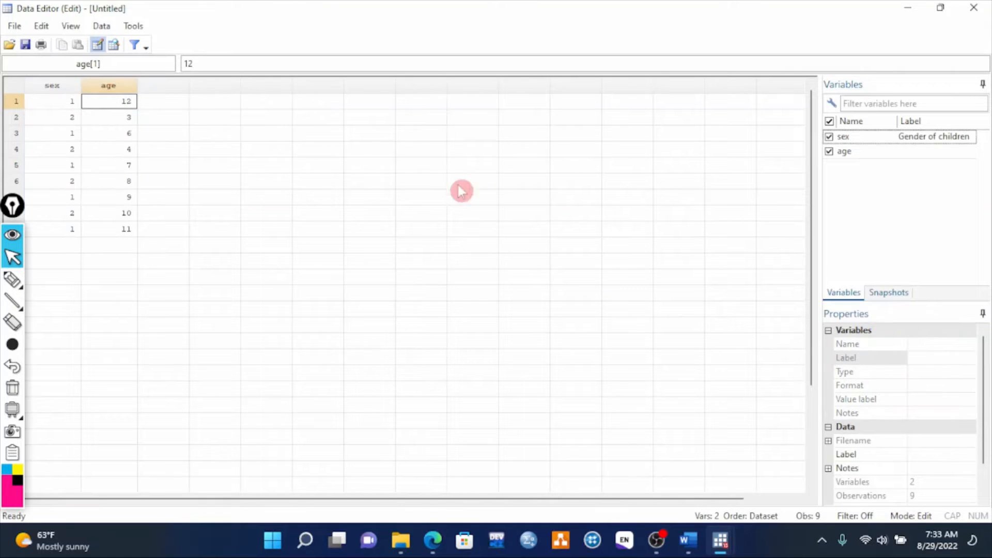
- Give the age variable the label "Age of children"
{"action": "left_click", "coordinate": [110, 87]}
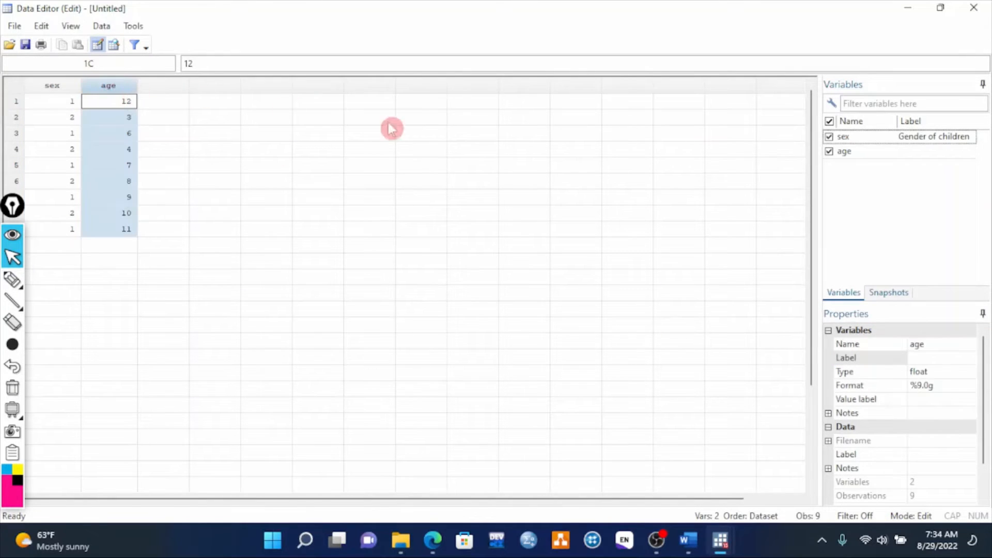
{"action": "left_click", "coordinate": [929, 358]}
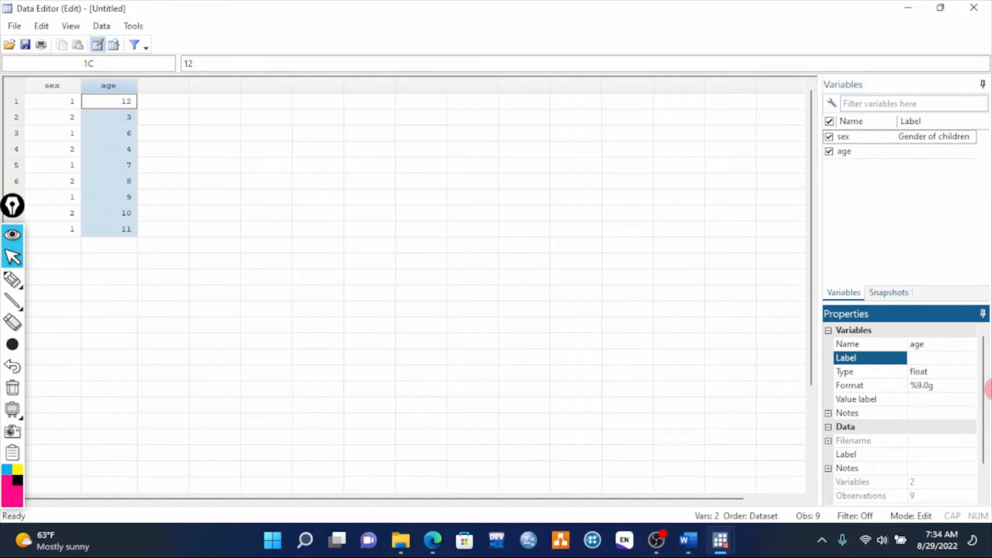
{"action": "type", "text": "Age of children"}
{"action": "left_click", "coordinate": [988, 389]}
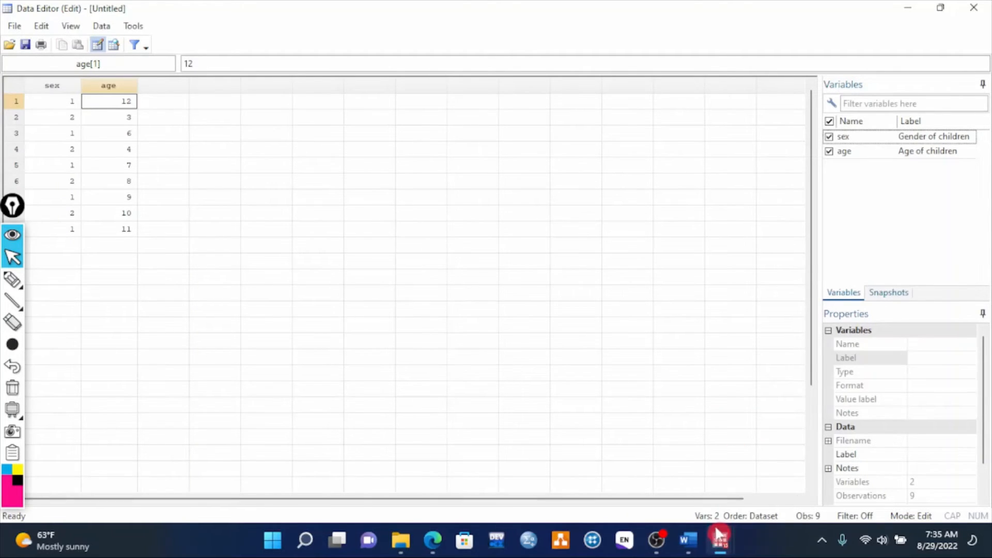
- Switch to the main Stata window and clear both the Results output and the command history
{"action": "mouse_move", "coordinate": [725, 542]}
{"action": "left_click", "coordinate": [667, 488]}
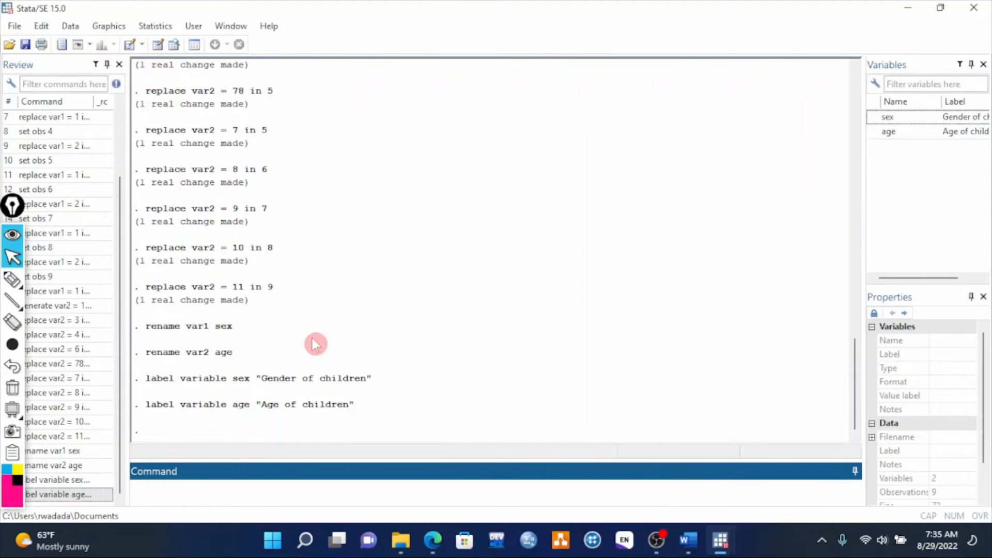
{"action": "right_click", "coordinate": [364, 227]}
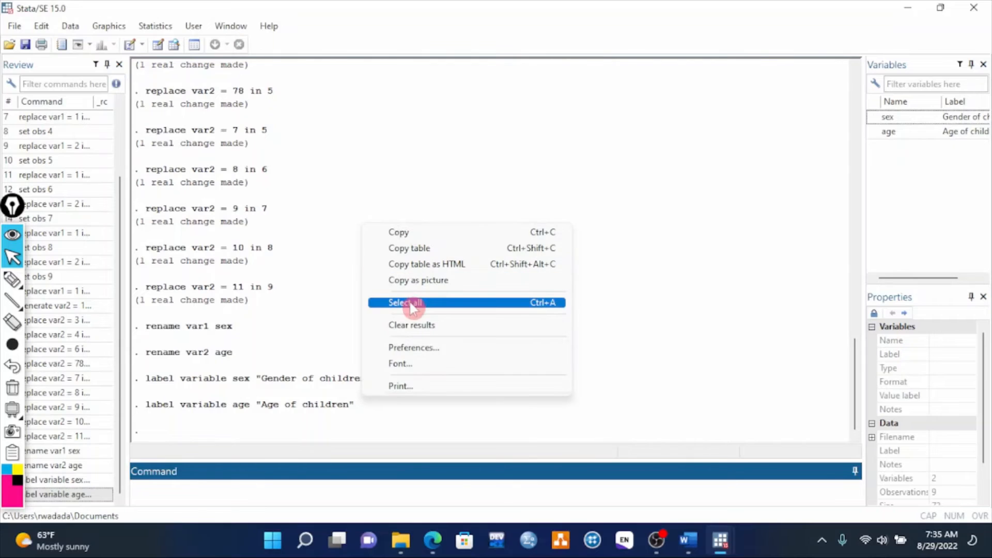
{"action": "left_click", "coordinate": [411, 325]}
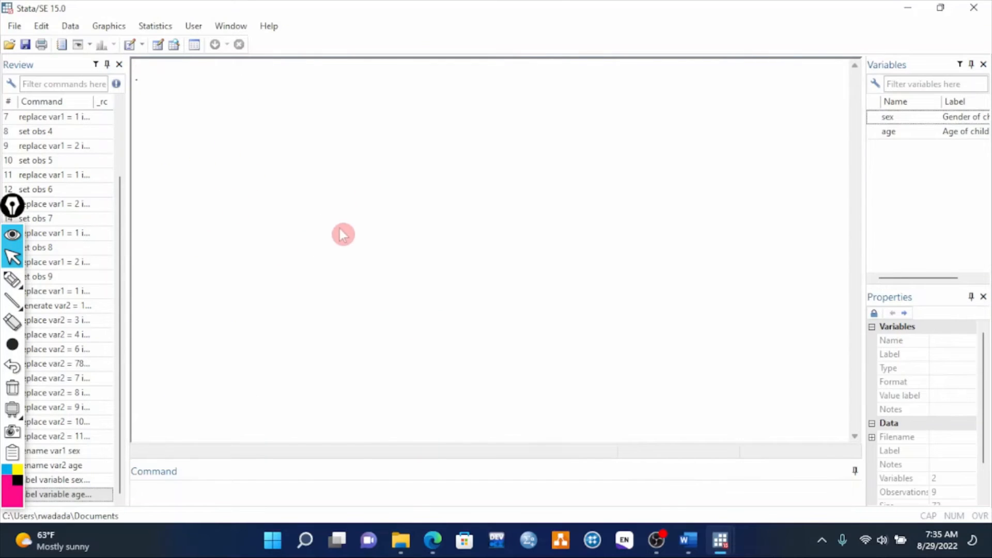
{"action": "left_click", "coordinate": [78, 428]}
{"action": "right_click", "coordinate": [80, 436]}
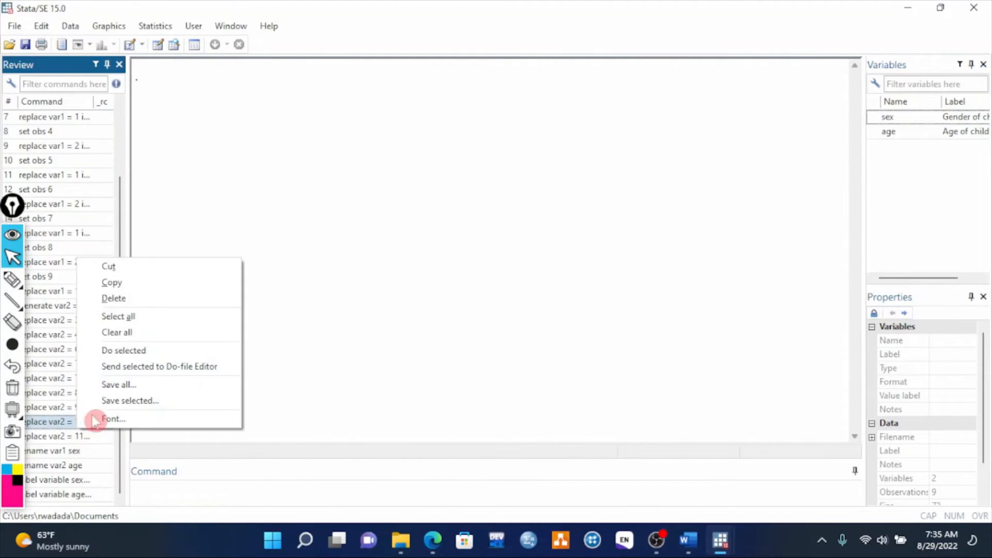
{"action": "left_click", "coordinate": [116, 333]}
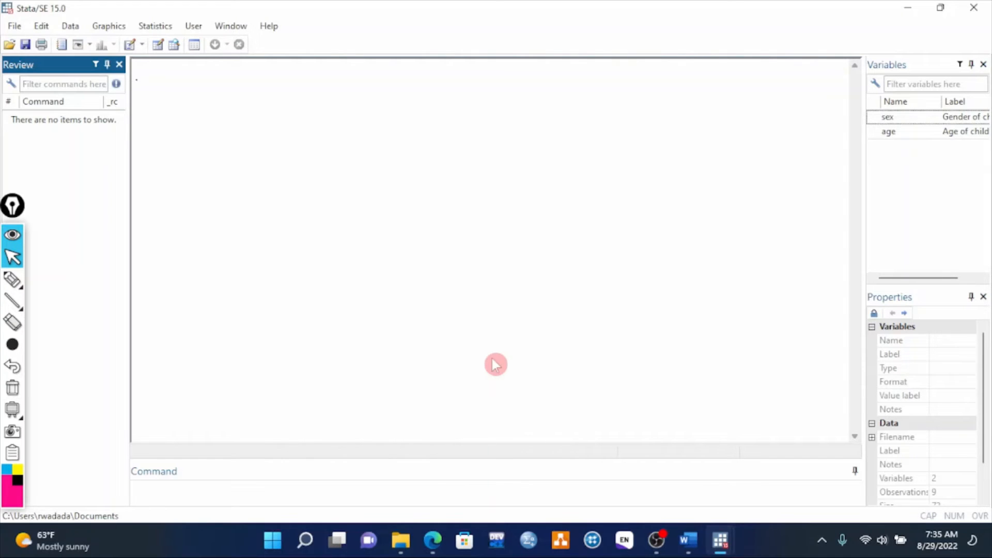
- In the Data Editor, create a value label for sex named sexL, defining 1 as male
{"action": "left_click", "coordinate": [157, 45]}
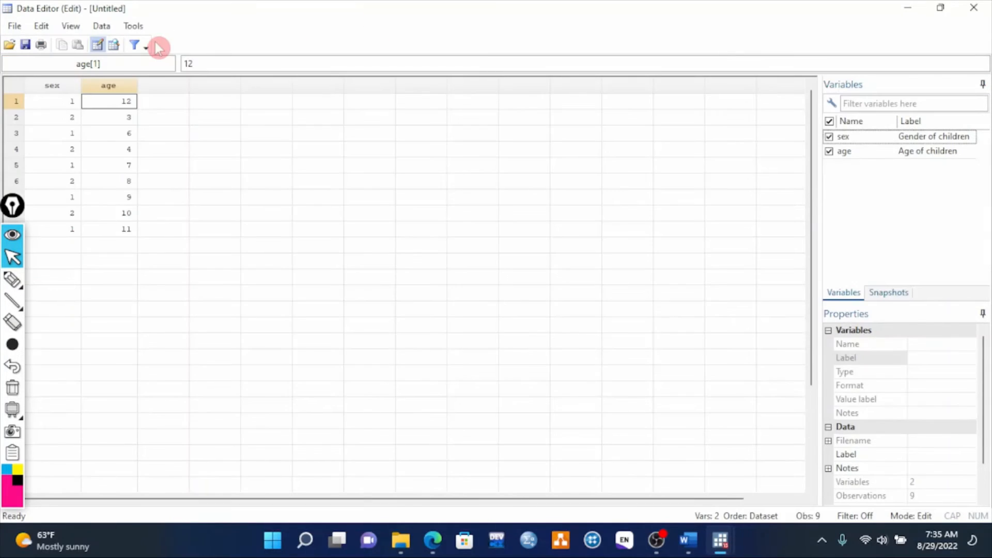
{"action": "left_click", "coordinate": [53, 87]}
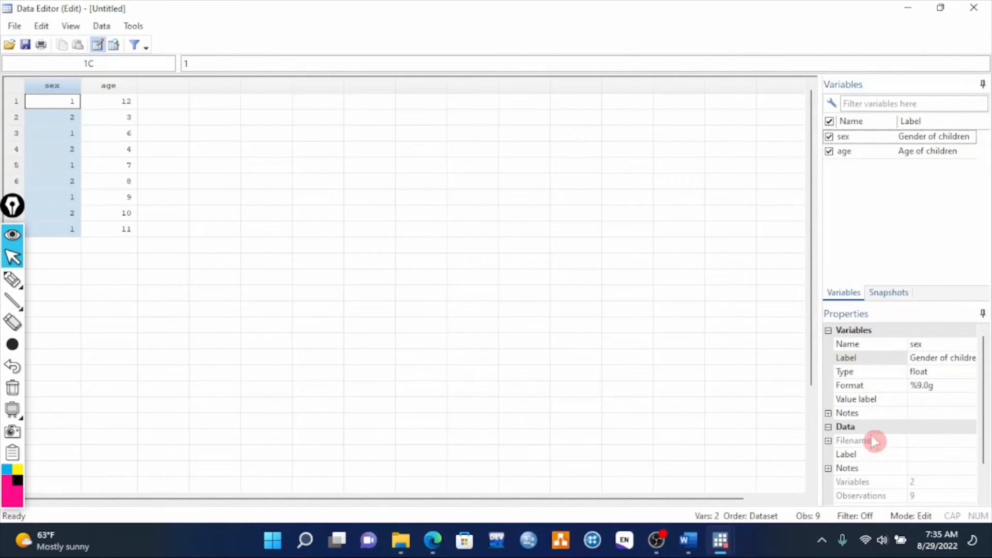
{"action": "left_click", "coordinate": [868, 402]}
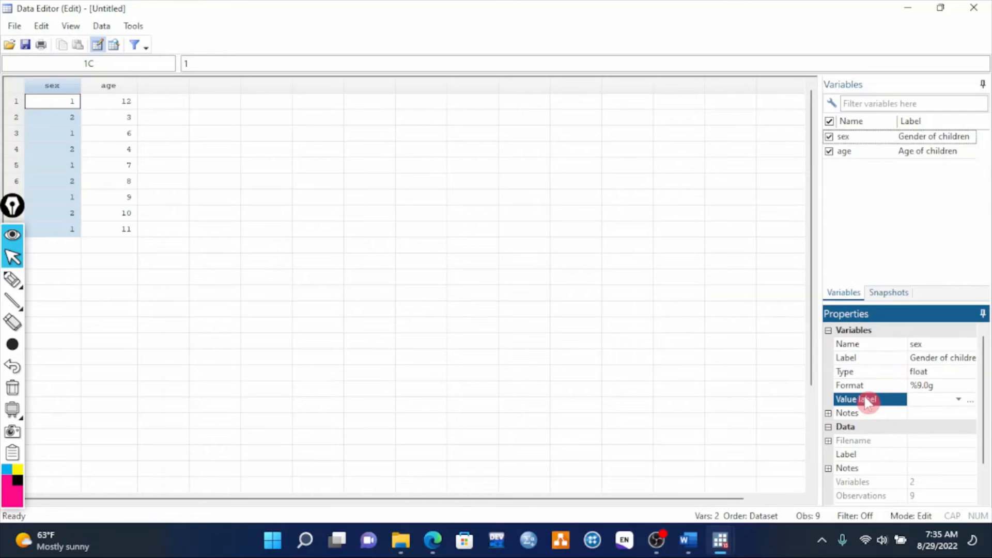
{"action": "left_click", "coordinate": [971, 401]}
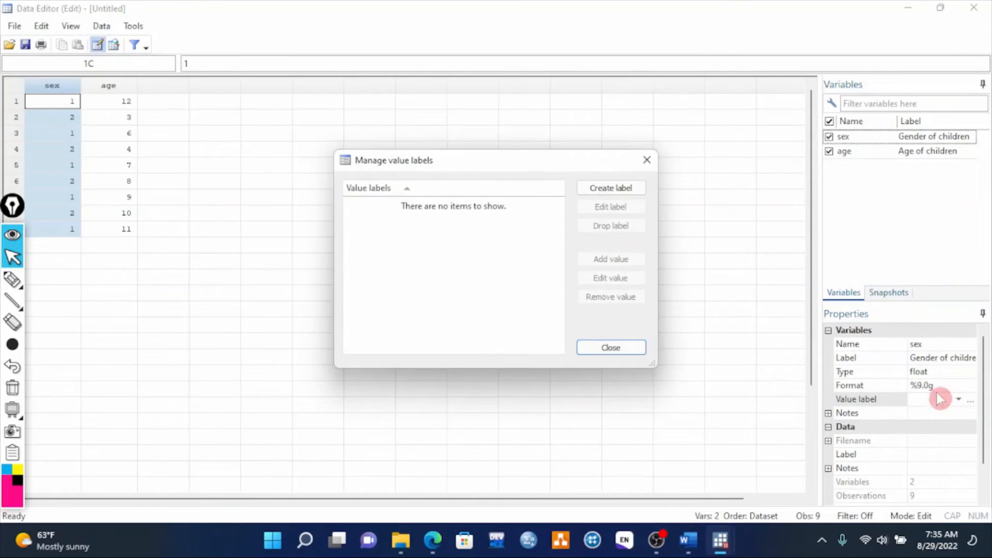
{"action": "left_click", "coordinate": [604, 189]}
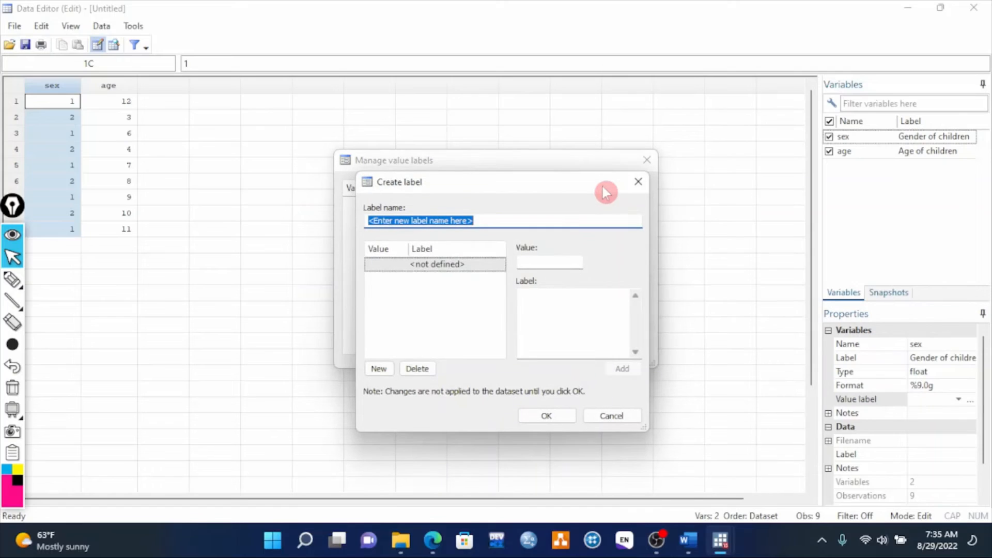
{"action": "type", "text": "s"}
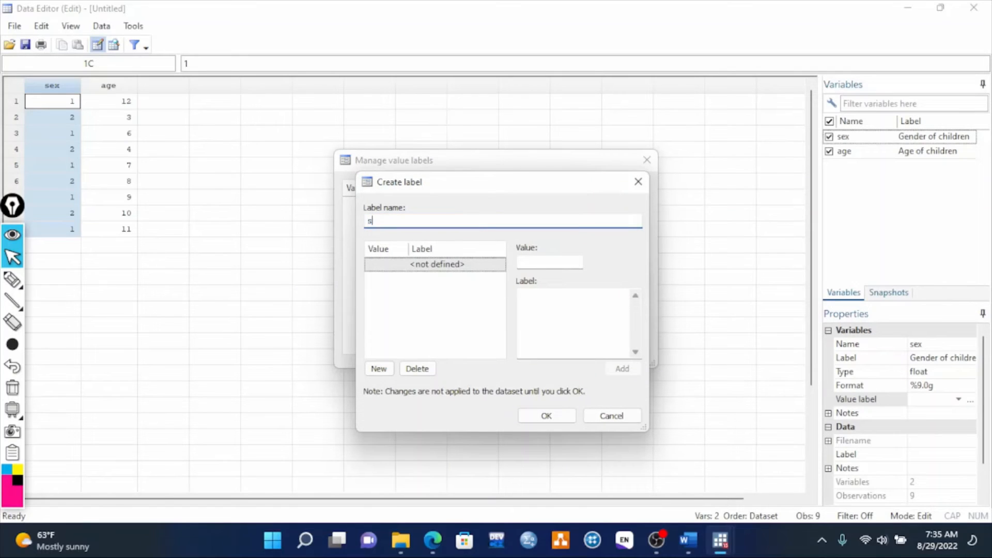
{"action": "type", "text": "exL"}
{"action": "key", "text": "Tab"}
{"action": "type", "text": "1"}
{"action": "key", "text": "Tab"}
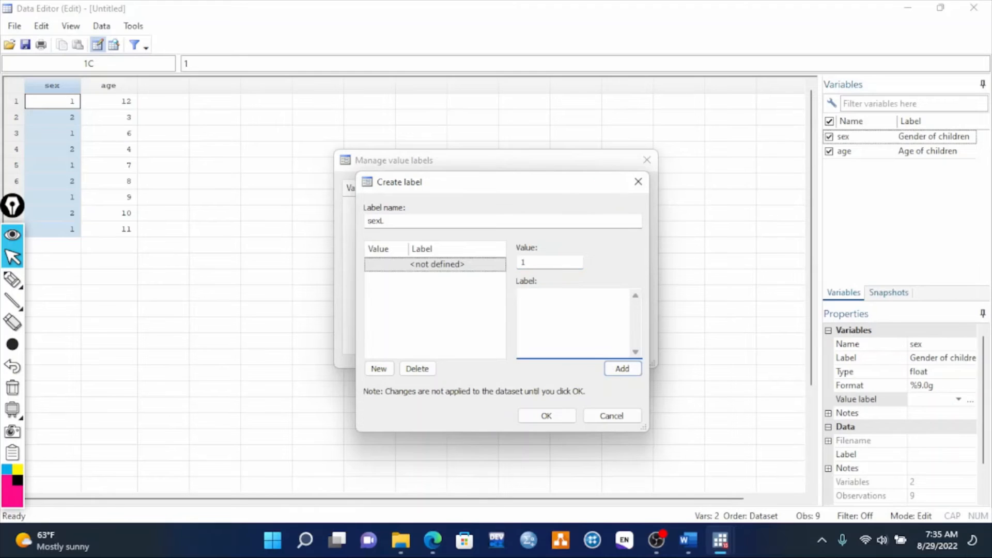
{"action": "type", "text": "male"}
{"action": "key", "text": "Return"}
- Add value 2 as female to the sexL label, save it, and close the value label manager
{"action": "type", "text": "2"}
{"action": "key", "text": "Tab"}
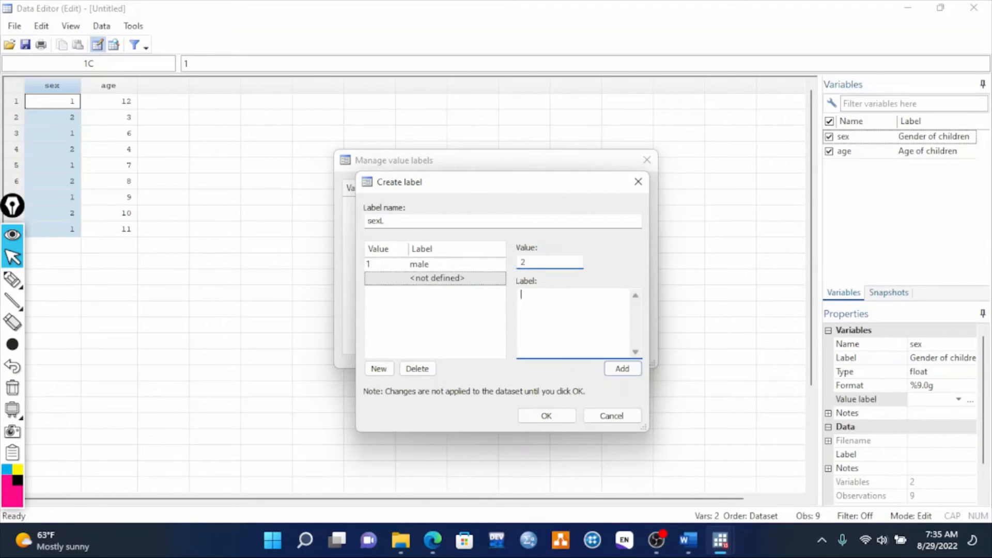
{"action": "type", "text": "female"}
{"action": "key", "text": "Return"}
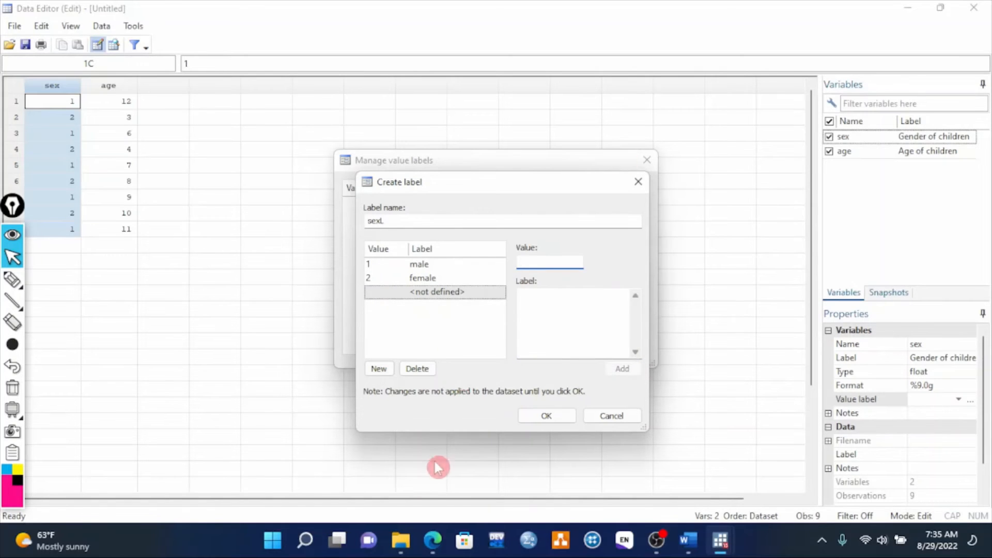
{"action": "left_click", "coordinate": [543, 416]}
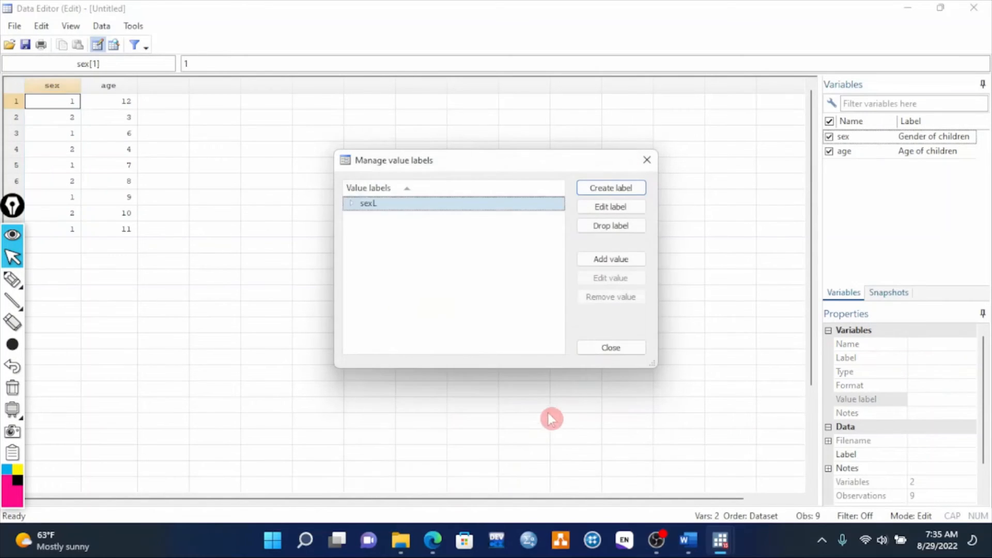
{"action": "left_click", "coordinate": [594, 353]}
- Assign the sexL value label to the sex variable
{"action": "left_click", "coordinate": [66, 89]}
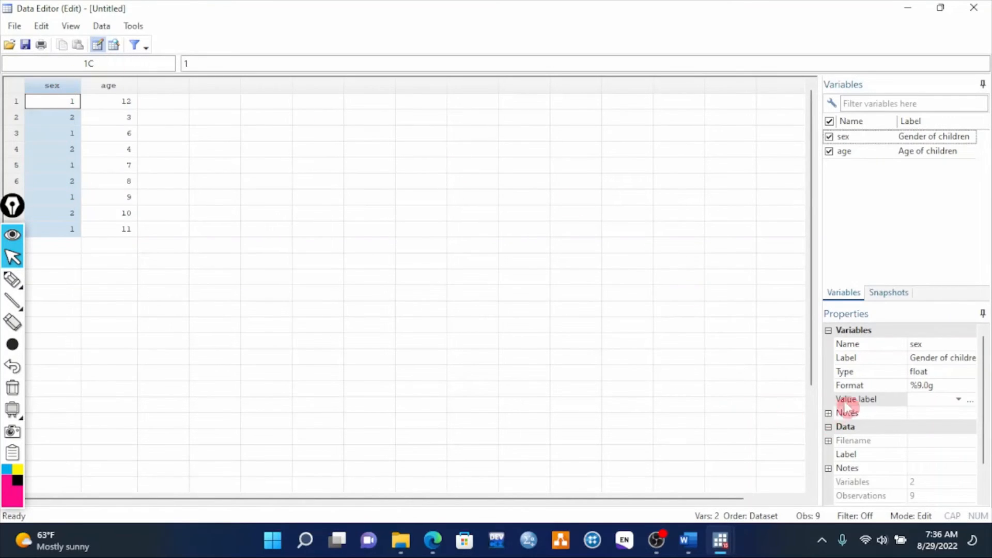
{"action": "left_click", "coordinate": [959, 400]}
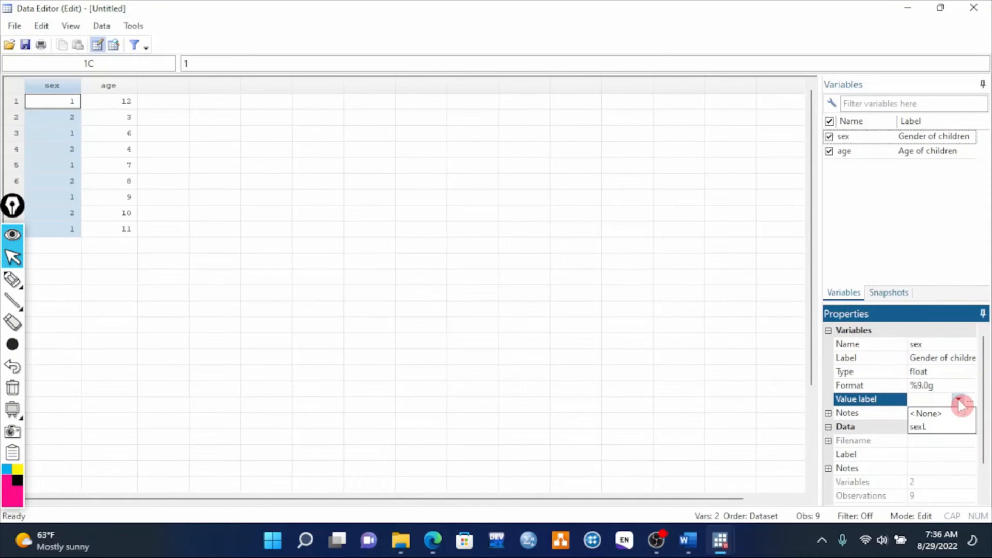
{"action": "left_click", "coordinate": [929, 426]}
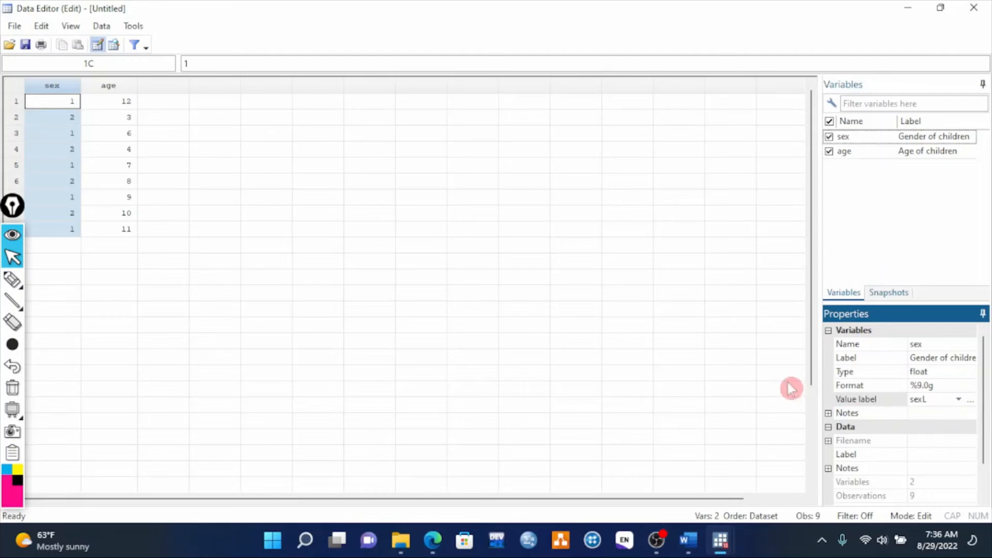
{"action": "left_click", "coordinate": [110, 87]}
{"action": "left_click", "coordinate": [57, 87]}
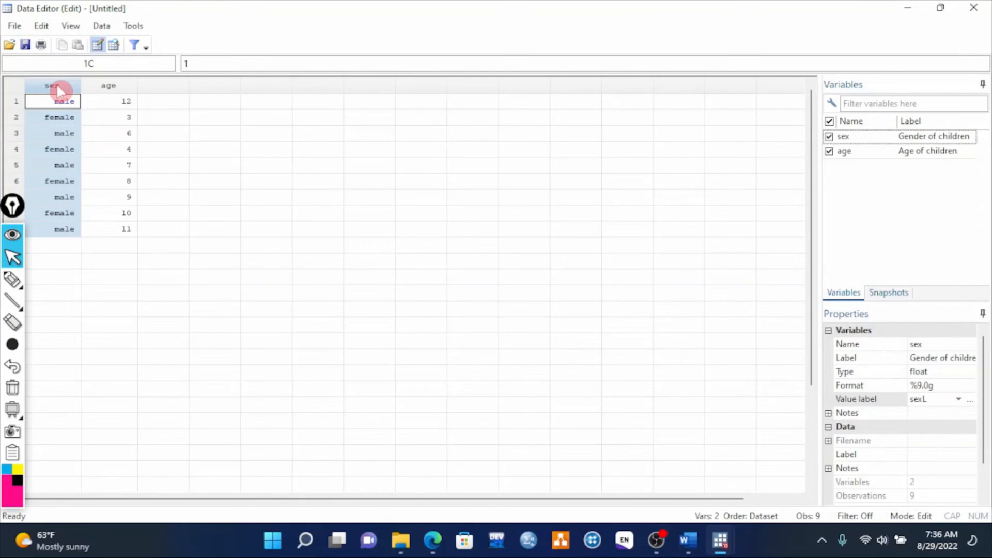
{"action": "left_click", "coordinate": [108, 87]}
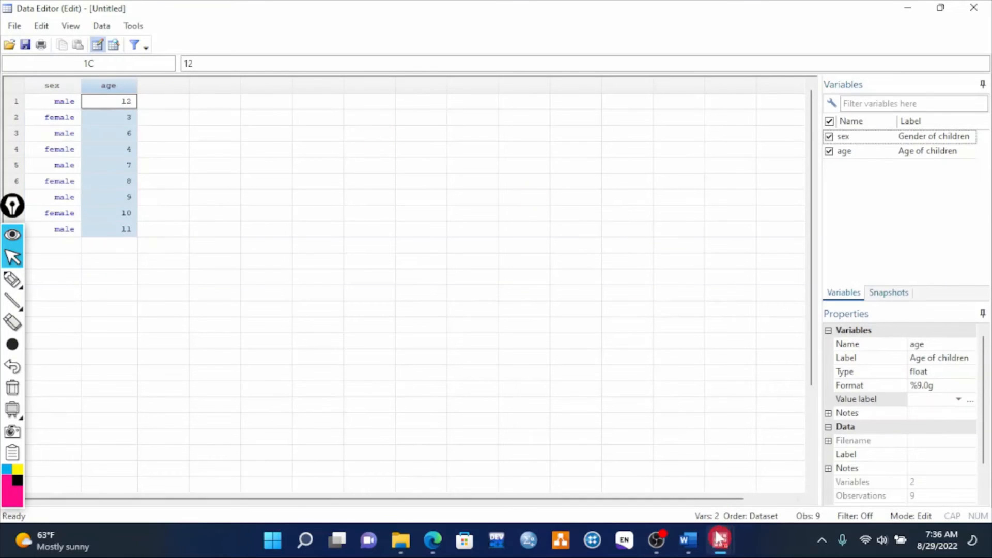
- Switch to the main Stata window and review the options under the File and Data menus
{"action": "mouse_move", "coordinate": [719, 539]}
{"action": "left_click", "coordinate": [677, 482]}
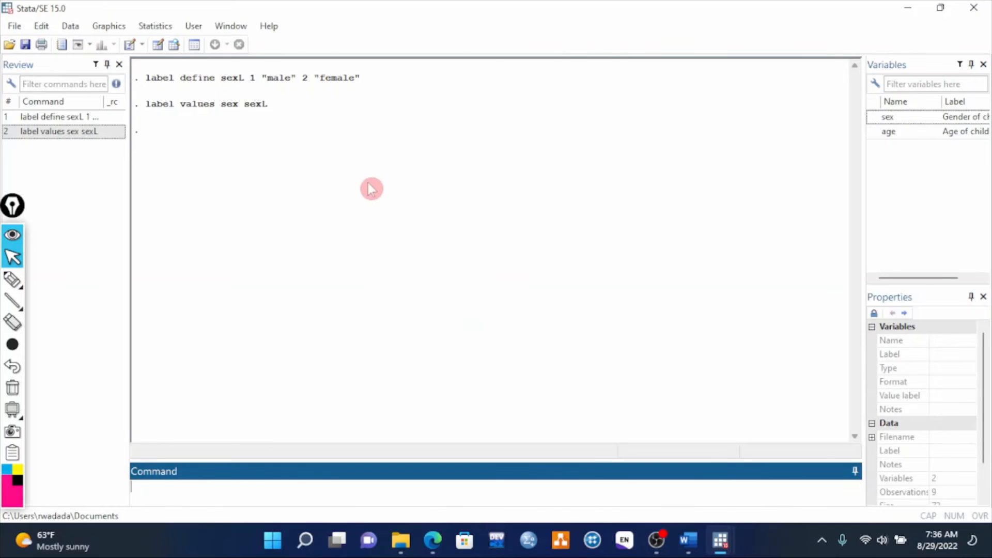
{"action": "left_click", "coordinate": [14, 26]}
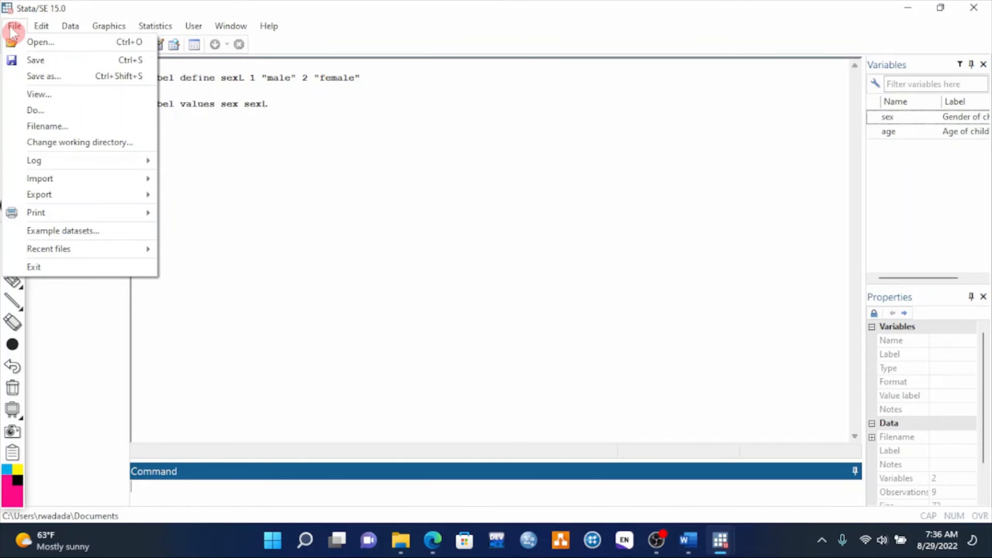
{"action": "mouse_move", "coordinate": [63, 166]}
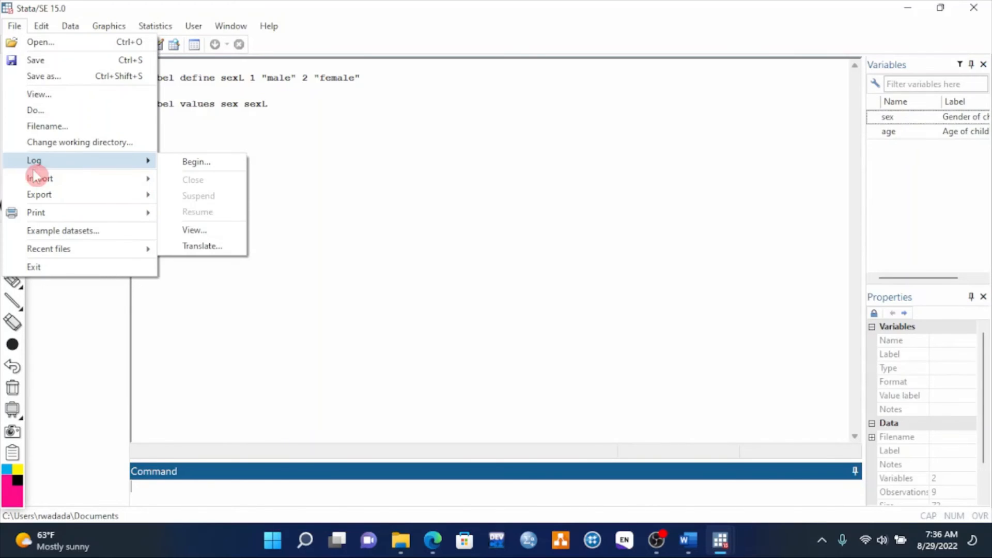
{"action": "mouse_move", "coordinate": [40, 178]}
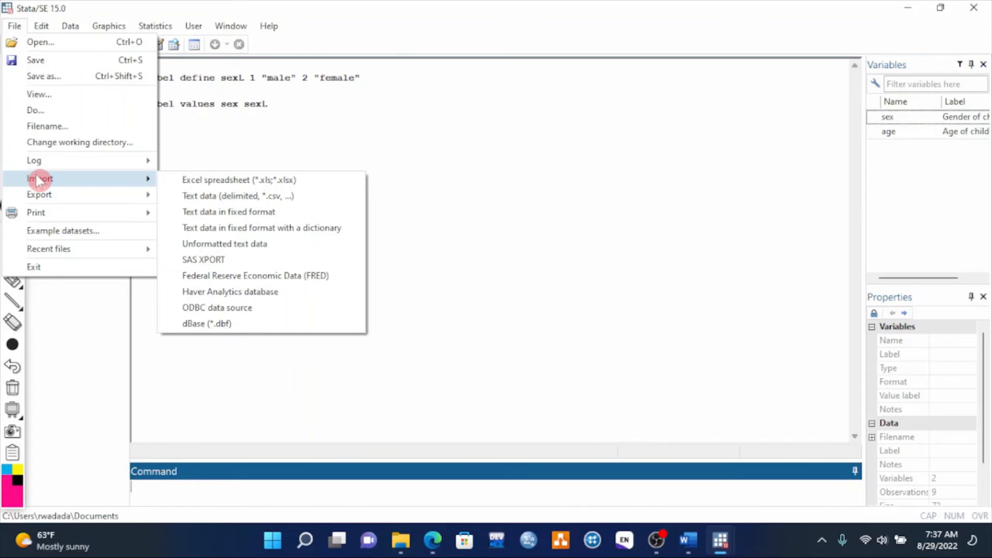
{"action": "mouse_move", "coordinate": [46, 197]}
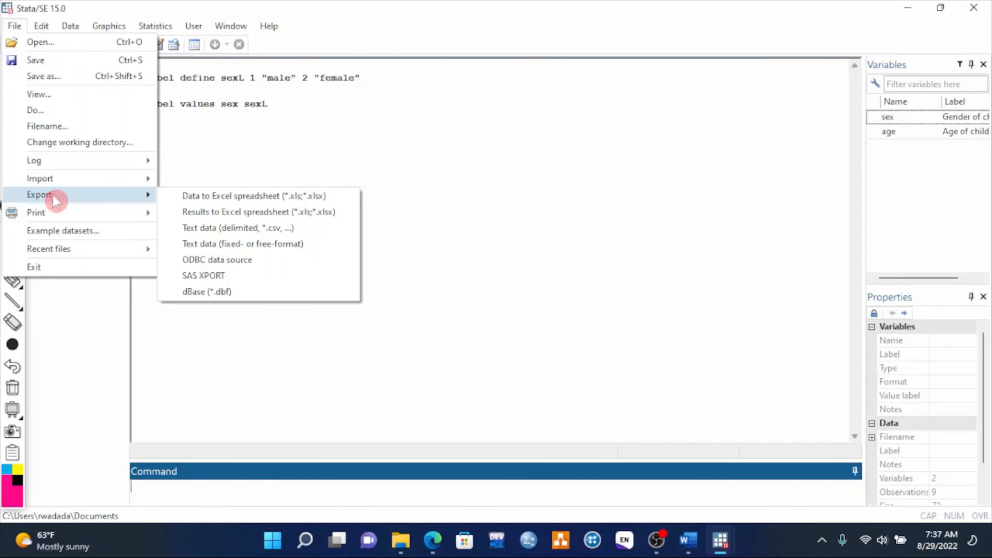
{"action": "mouse_move", "coordinate": [47, 27]}
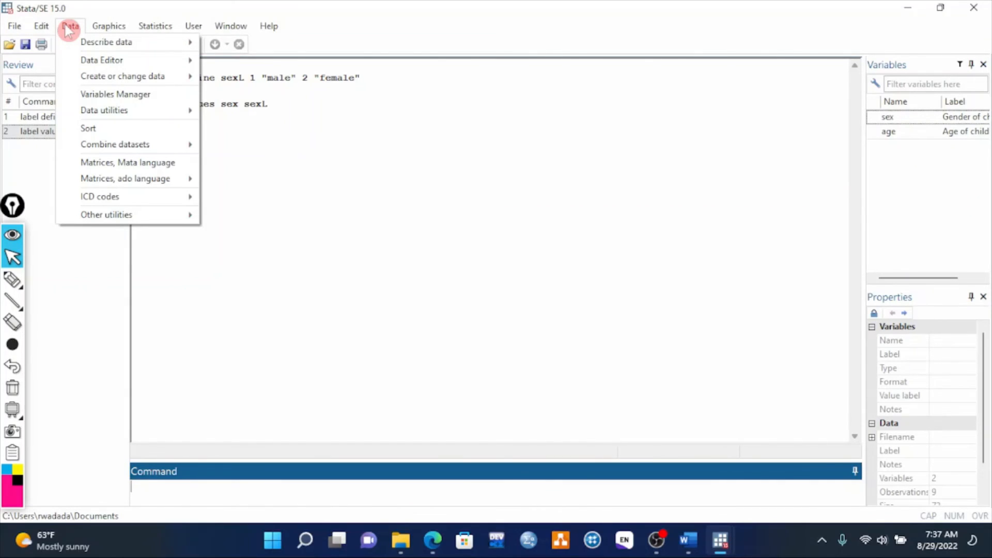
{"action": "mouse_move", "coordinate": [88, 47]}
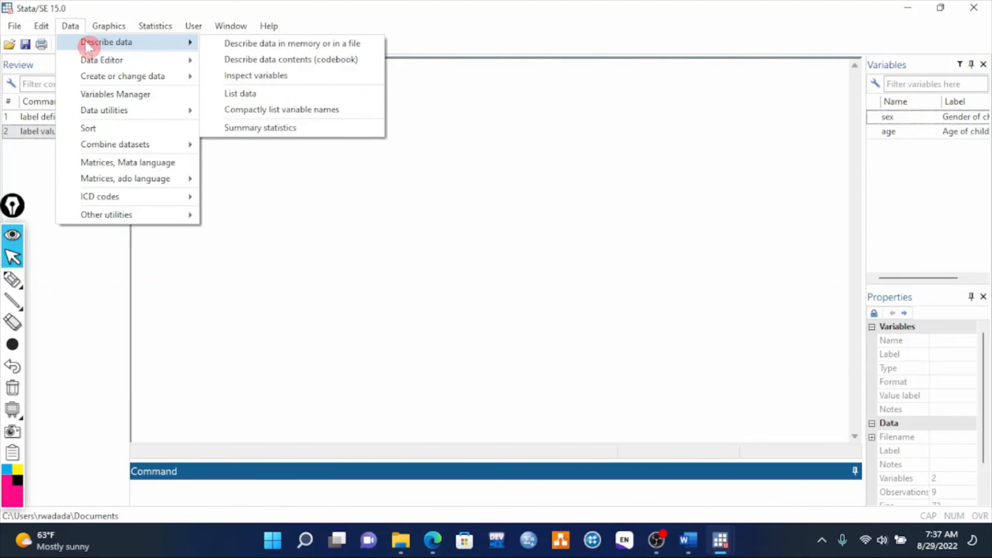
{"action": "mouse_move", "coordinate": [103, 62]}
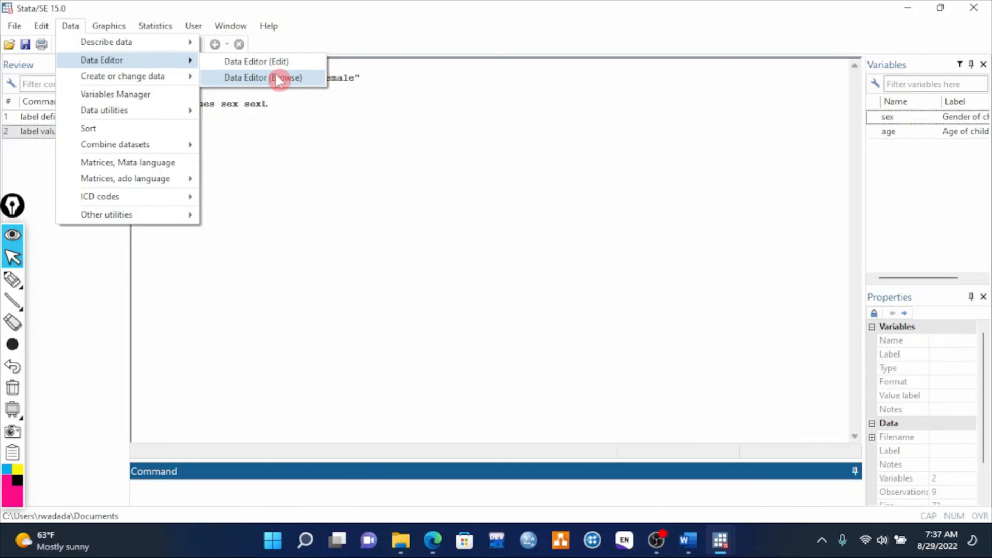
{"action": "mouse_move", "coordinate": [153, 83]}
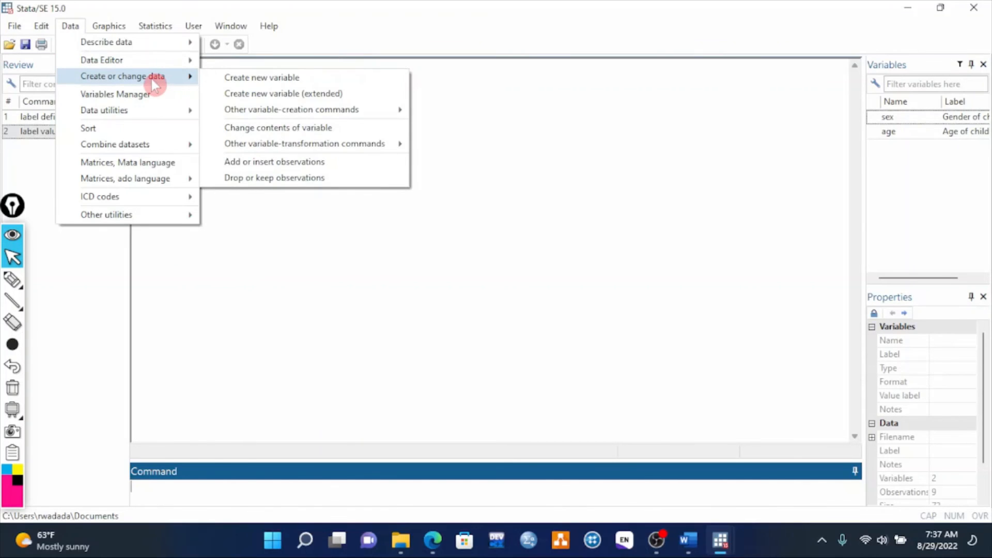